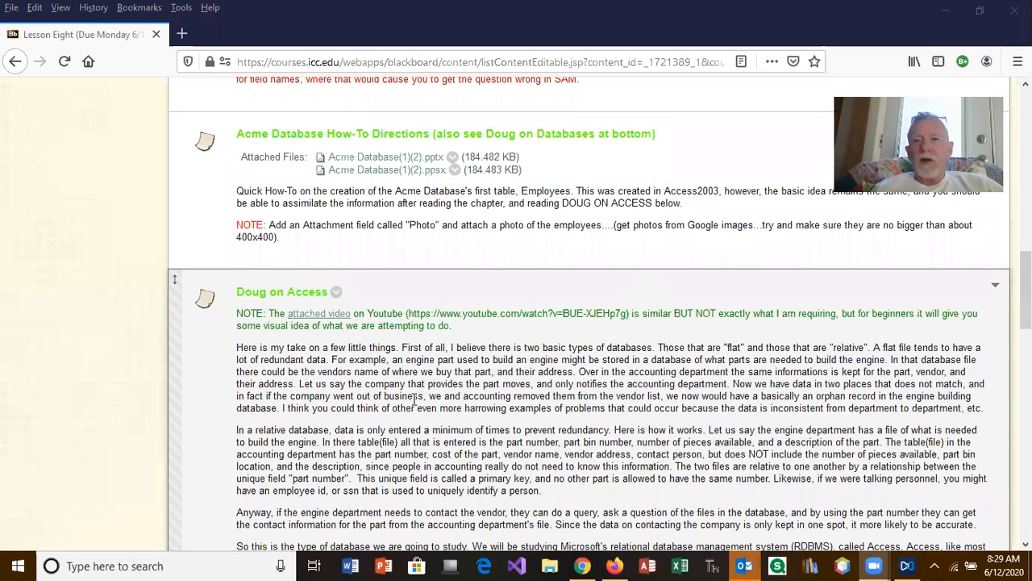
# Review the Lesson Eight page, including the Acme Database assignment and the Doug on Access notes with the Employee table fields
pyautogui.scroll(-20, 174, 279)
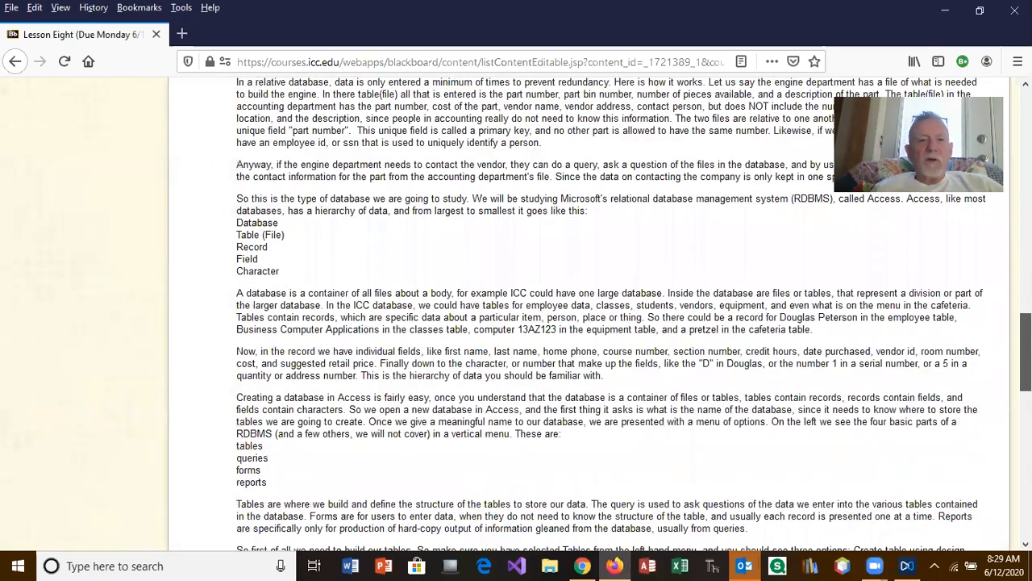
pyautogui.scroll(15, 589, 315)
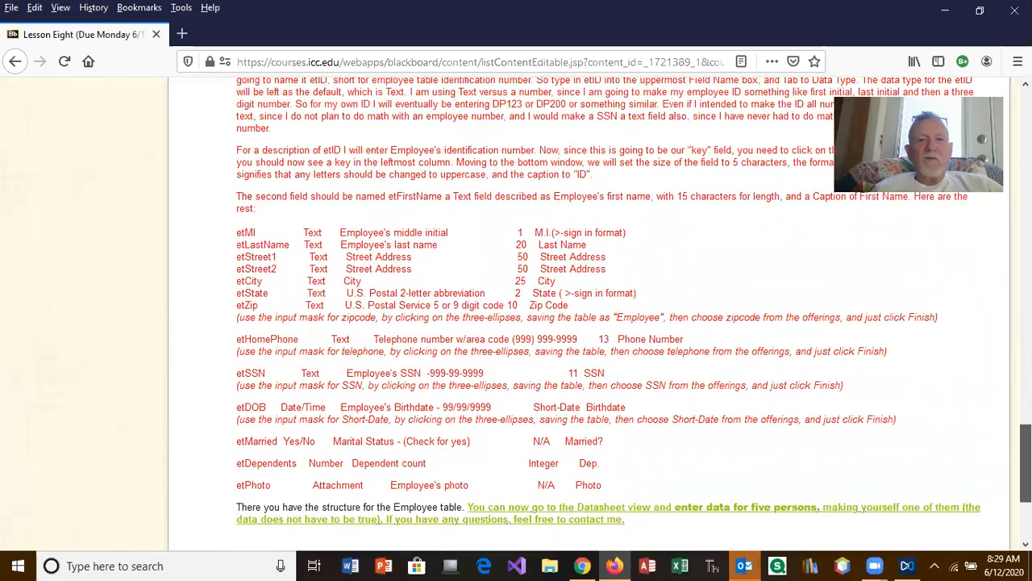
pyautogui.scroll(15, 588, 315)
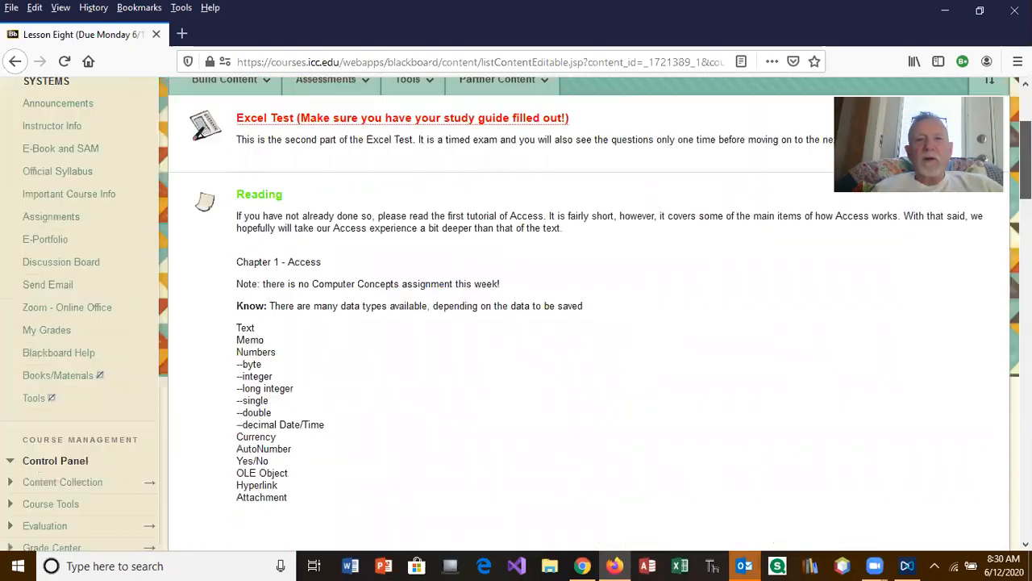
pyautogui.scroll(-20, 589, 314)
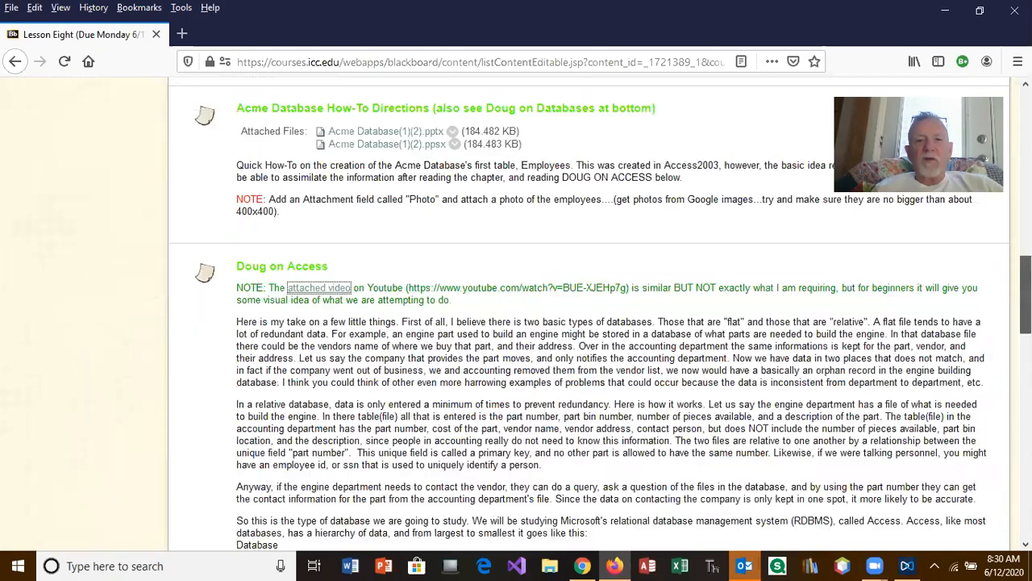
pyautogui.scroll(-5, 588, 315)
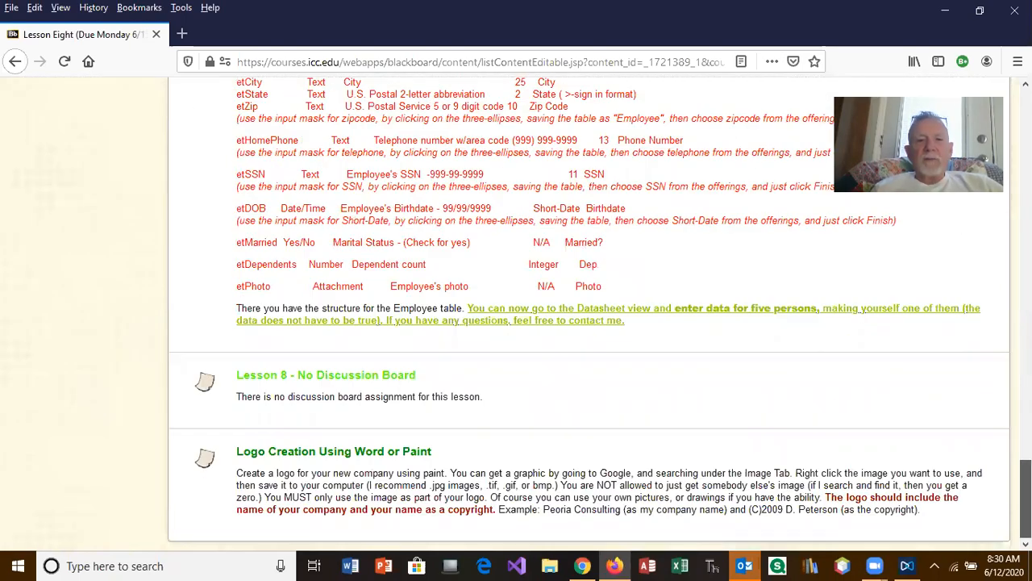
pyautogui.scroll(10, 588, 314)
pyautogui.scroll(10, 589, 315)
pyautogui.scroll(5, 204, 171)
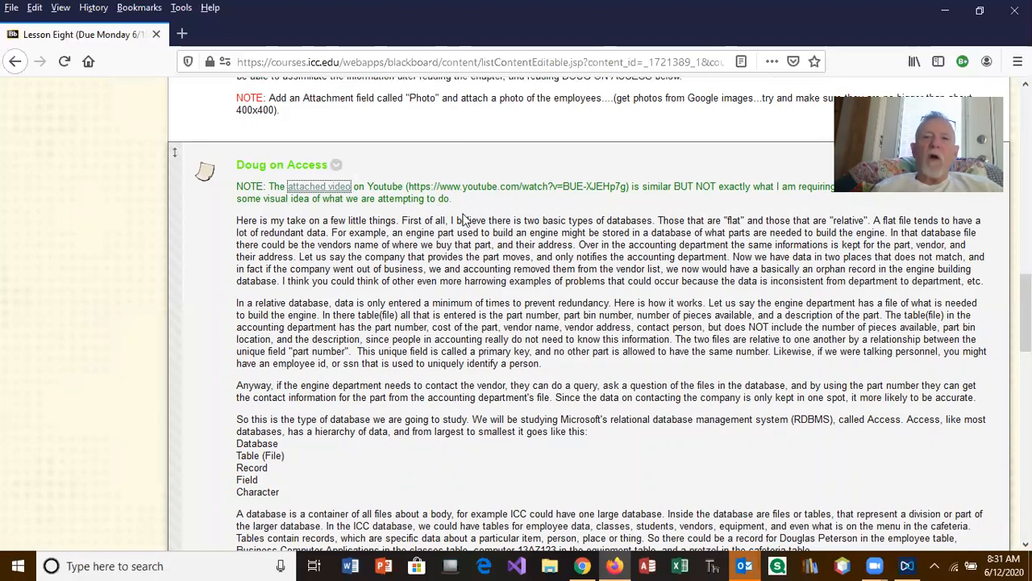
pyautogui.click(547, 329)
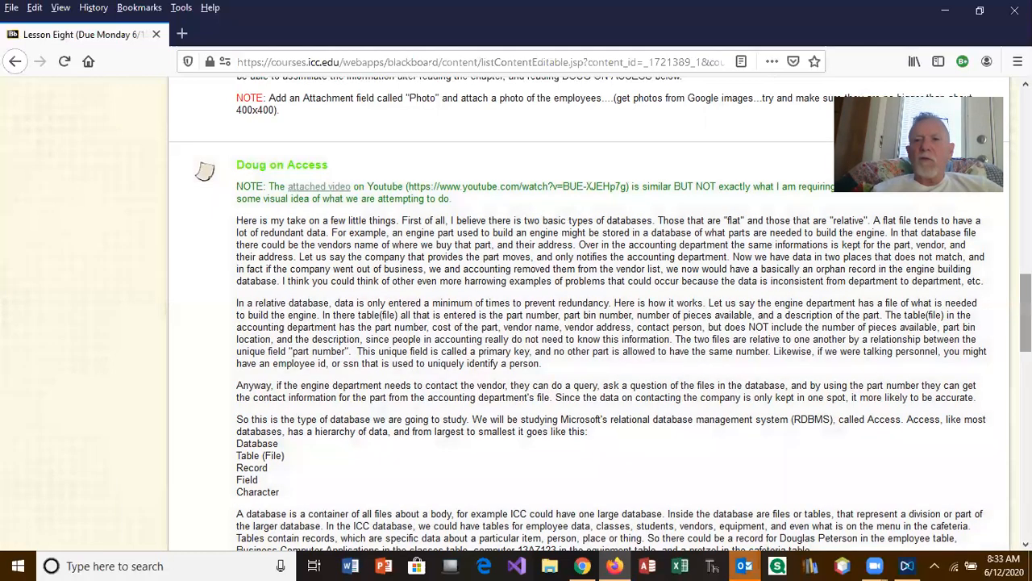
pyautogui.scroll(-3, 966, 298)
pyautogui.scroll(8, 589, 314)
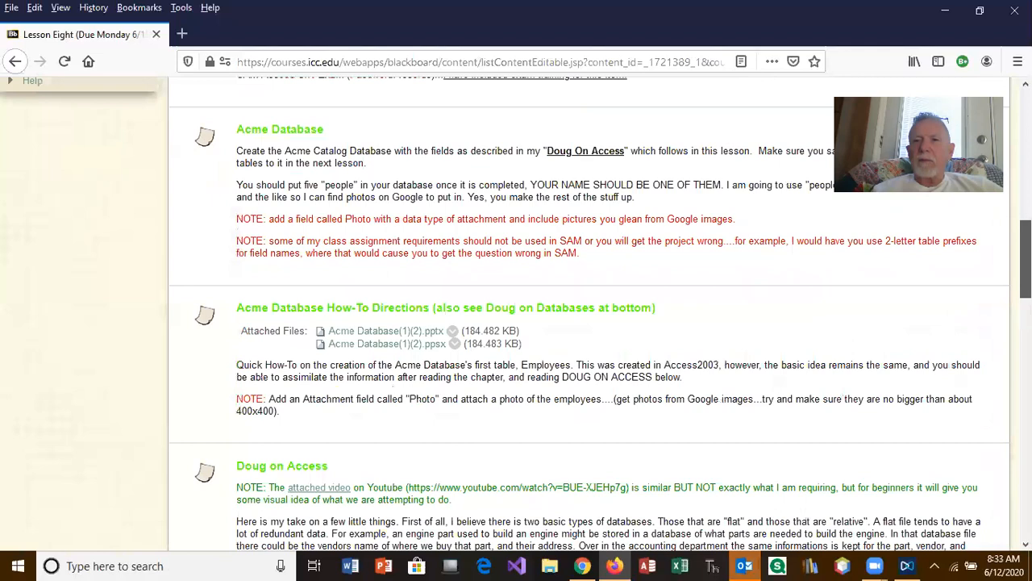
pyautogui.scroll(2, 991, 253)
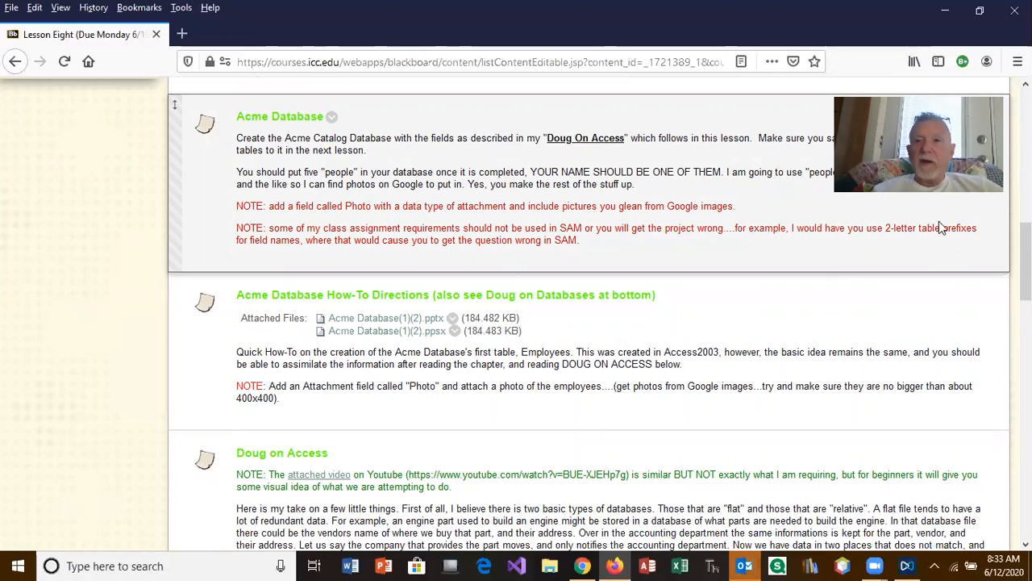
pyautogui.moveTo(1026, 260); pyautogui.dragTo(1026, 311)
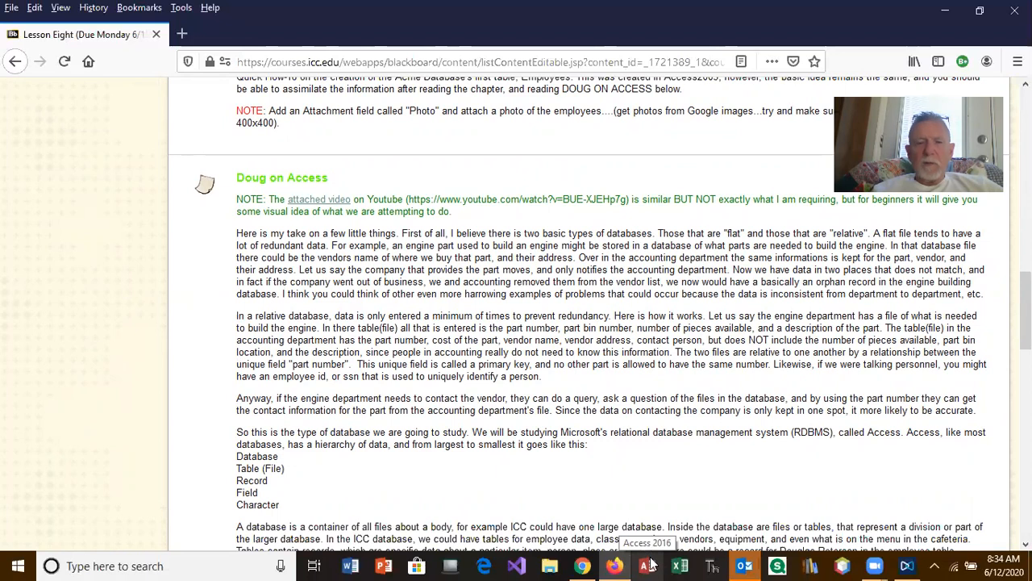
# Switch to Access and create a blank desktop database named Acme.accdb in D:\Documents
pyautogui.click(650, 563)
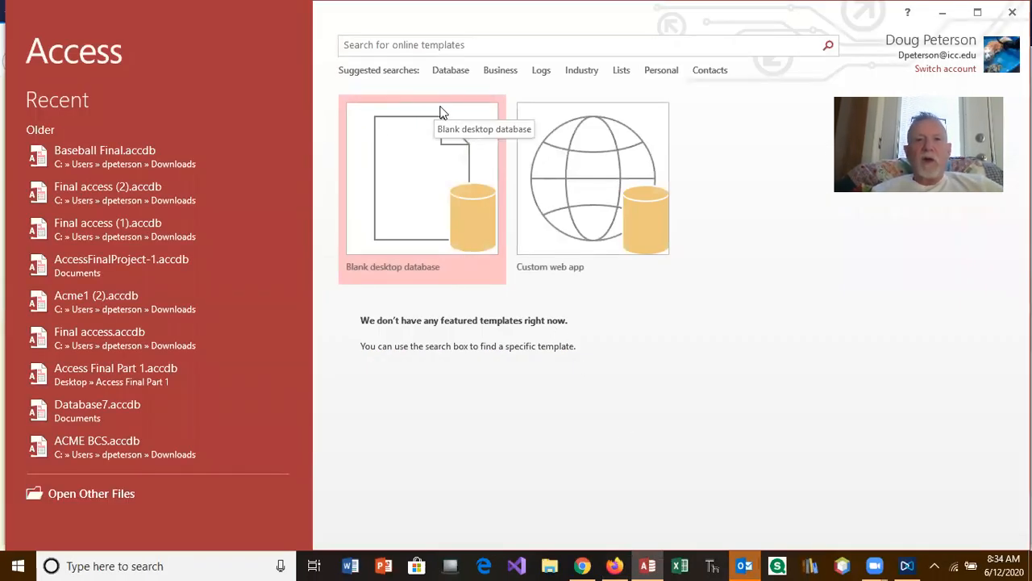
pyautogui.click(439, 176)
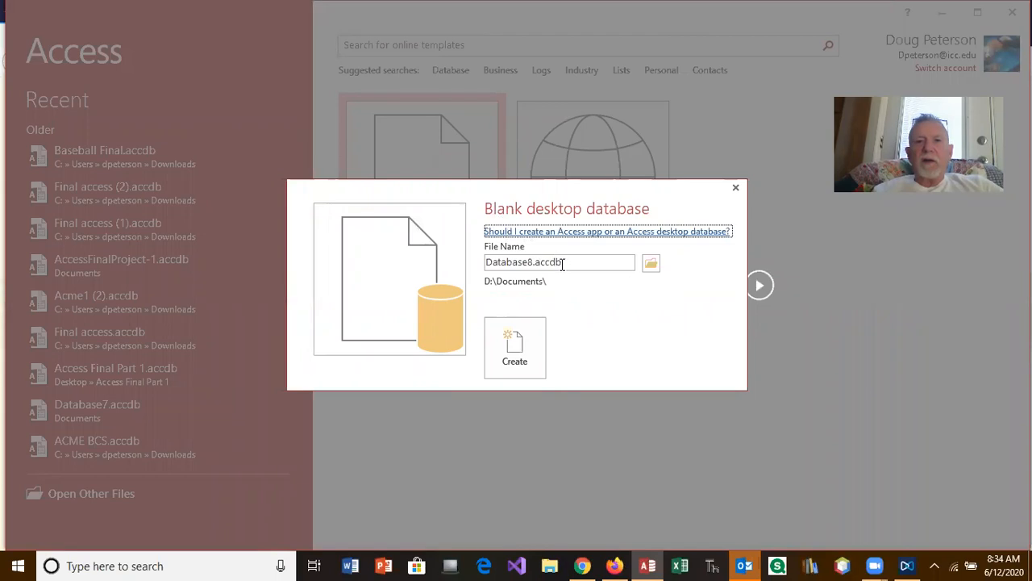
pyautogui.moveTo(529, 262); pyautogui.dragTo(486, 263)
pyautogui.click(485, 263)
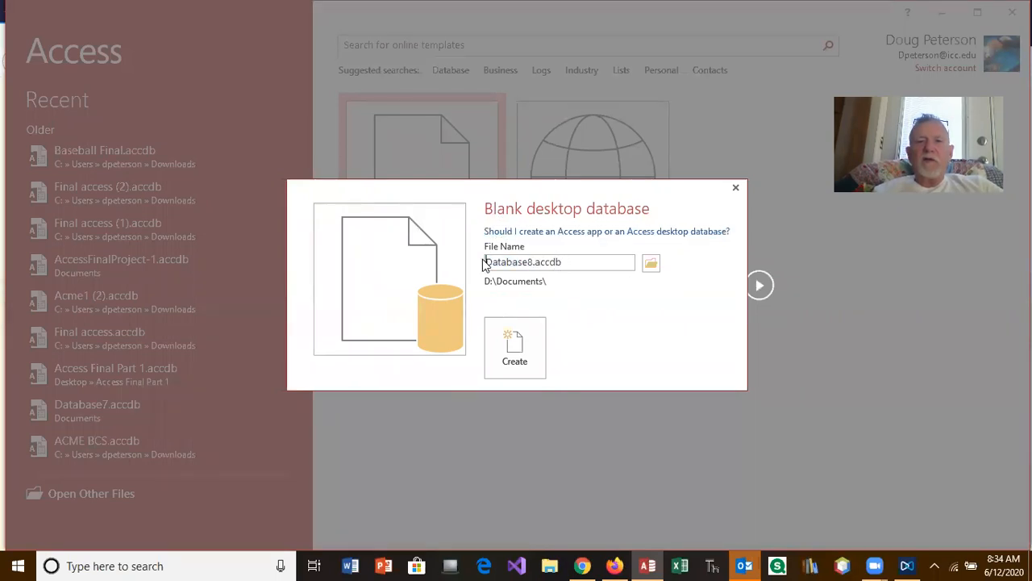
pyautogui.click(538, 263)
pyautogui.press('BackSpace')
pyautogui.press('BackSpace')
pyautogui.press('BackSpace')
pyautogui.press('BackSpace')
pyautogui.press('BackSpace')
pyautogui.press('BackSpace')
pyautogui.press('BackSpace')
pyautogui.press('BackSpace')
pyautogui.press('BackSpace')
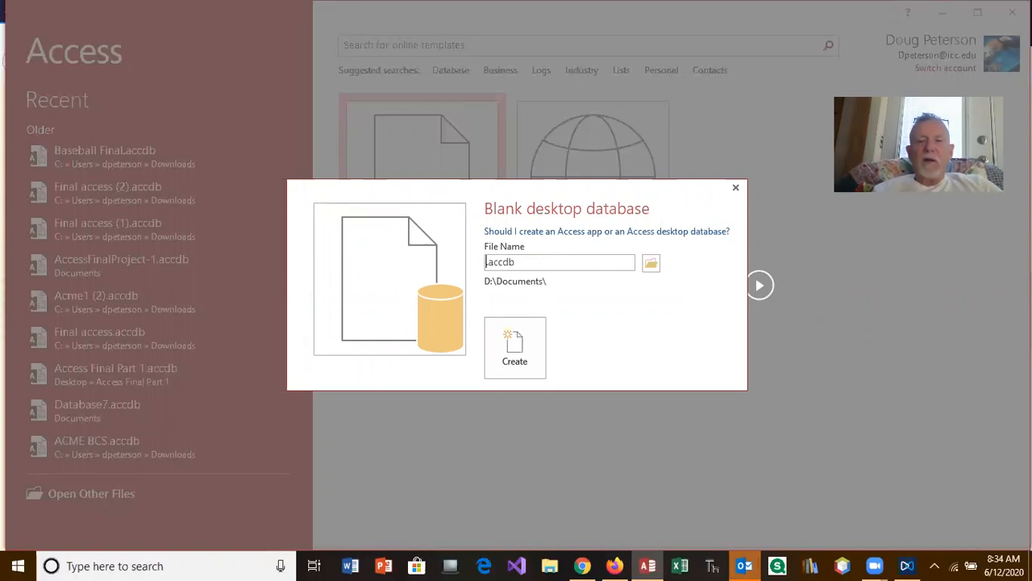
pyautogui.write('Acme')
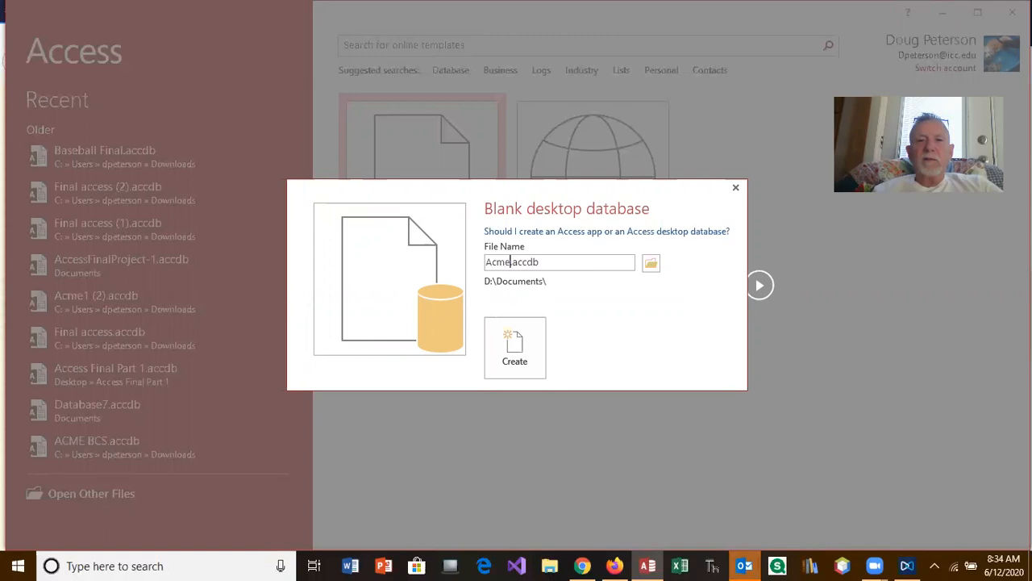
pyautogui.click(532, 339)
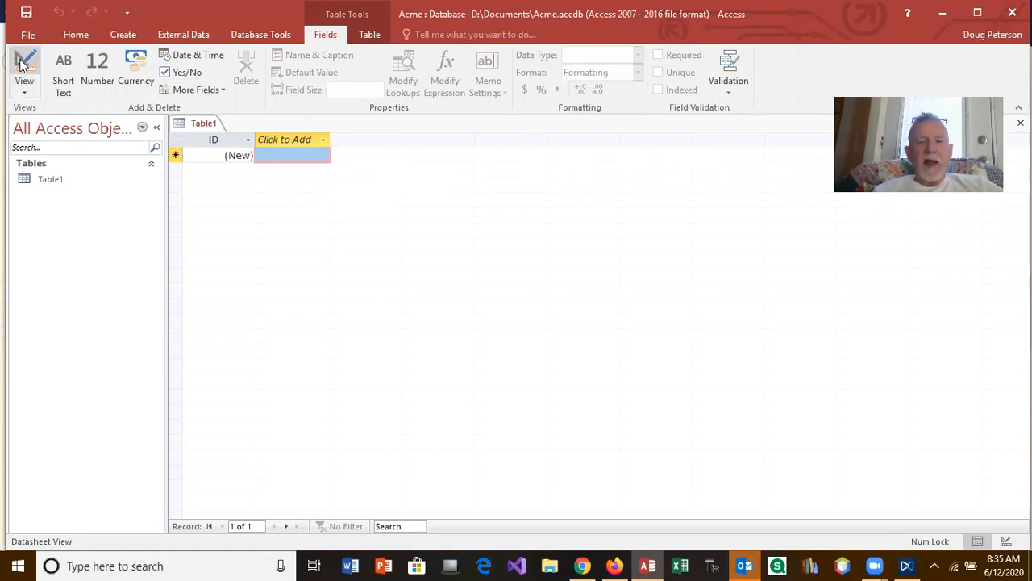
# Switch the new table to Design View, saving it under the name Employees
pyautogui.click(25, 95)
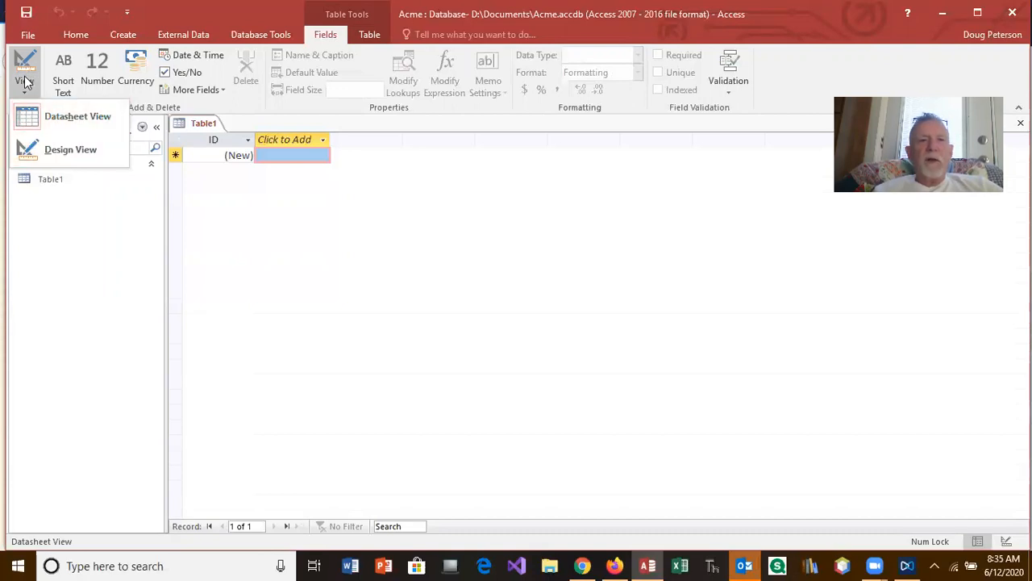
pyautogui.click(334, 256)
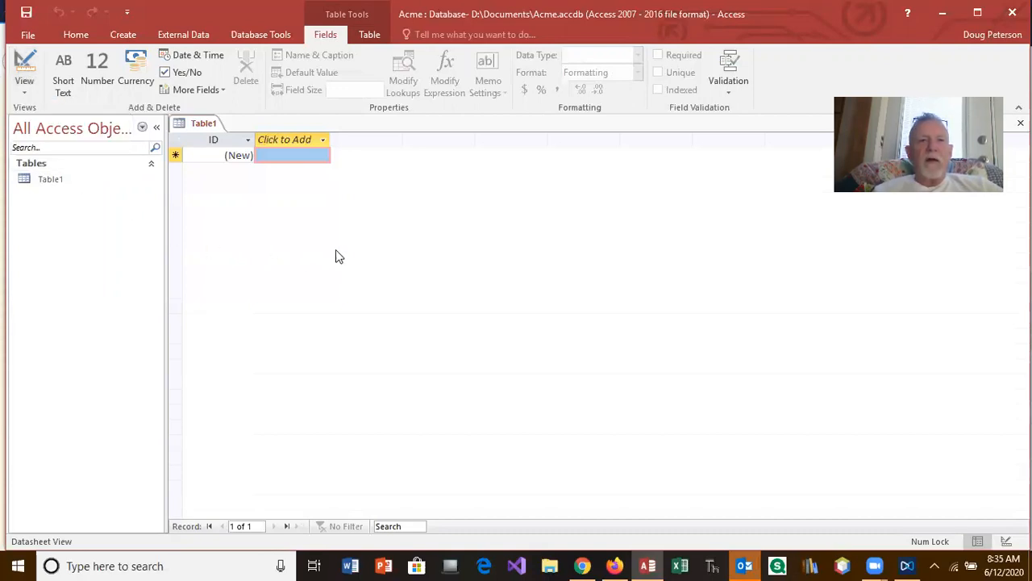
pyautogui.click(24, 62)
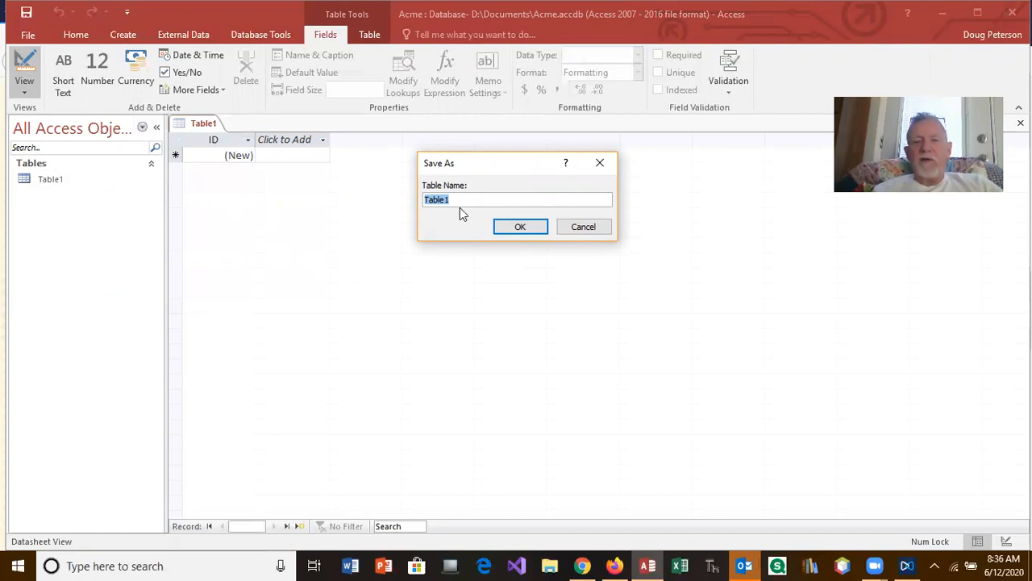
pyautogui.write('Employees')
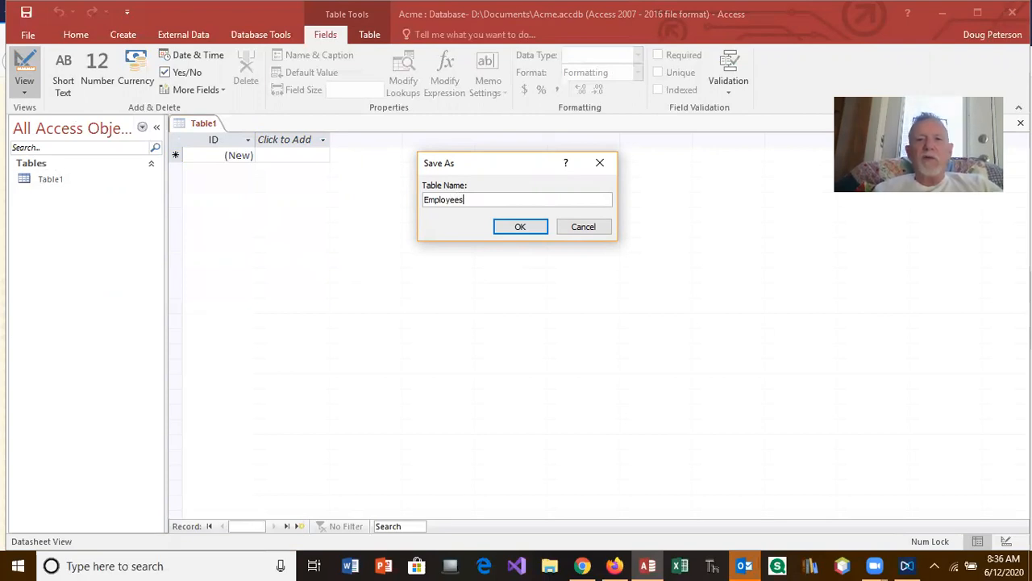
pyautogui.click(521, 226)
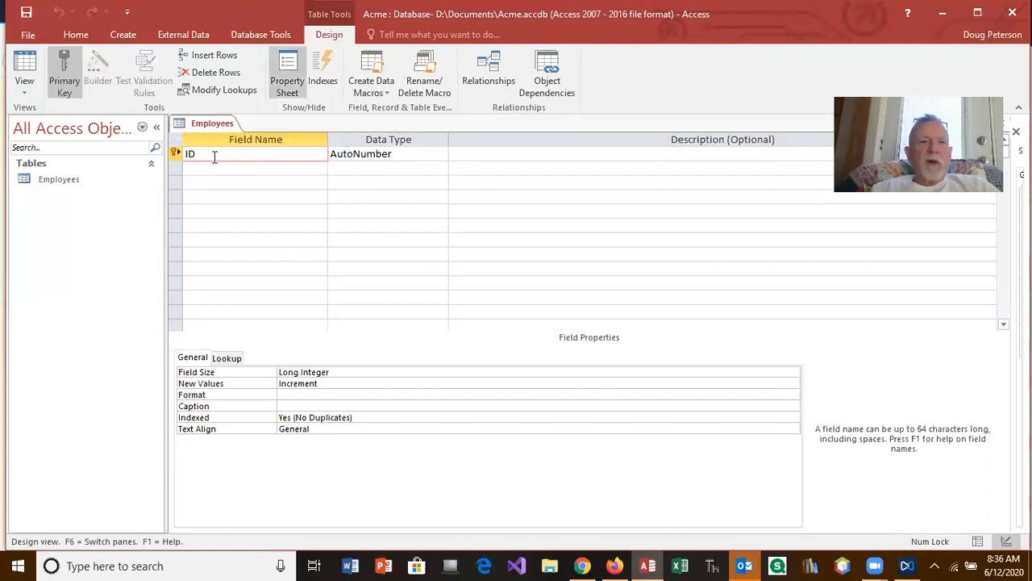
# Rename the primary key field of the Employees table to etID by adding the et prefix
pyautogui.write('em')
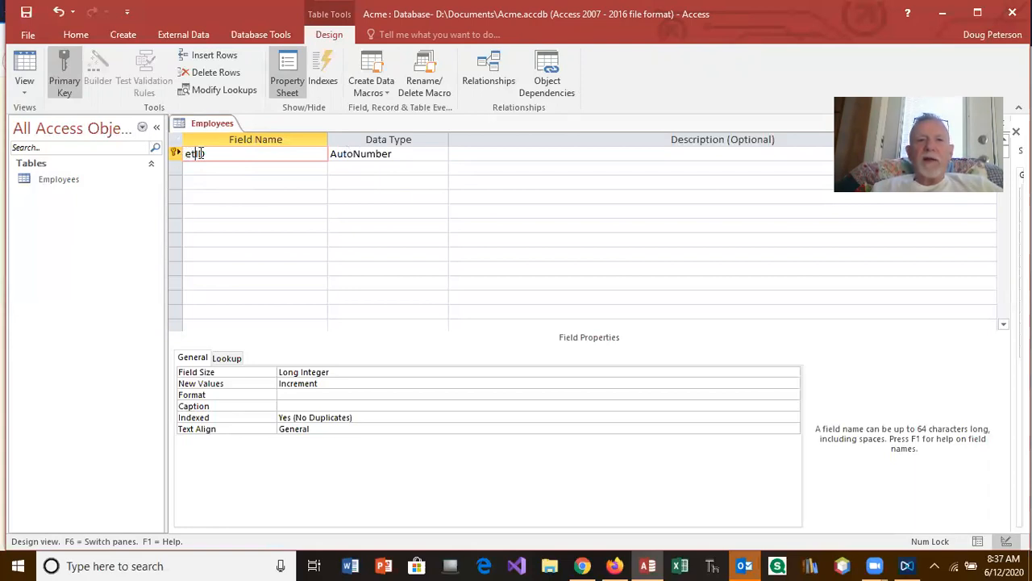
pyautogui.moveTo(196, 154); pyautogui.dragTo(185, 153)
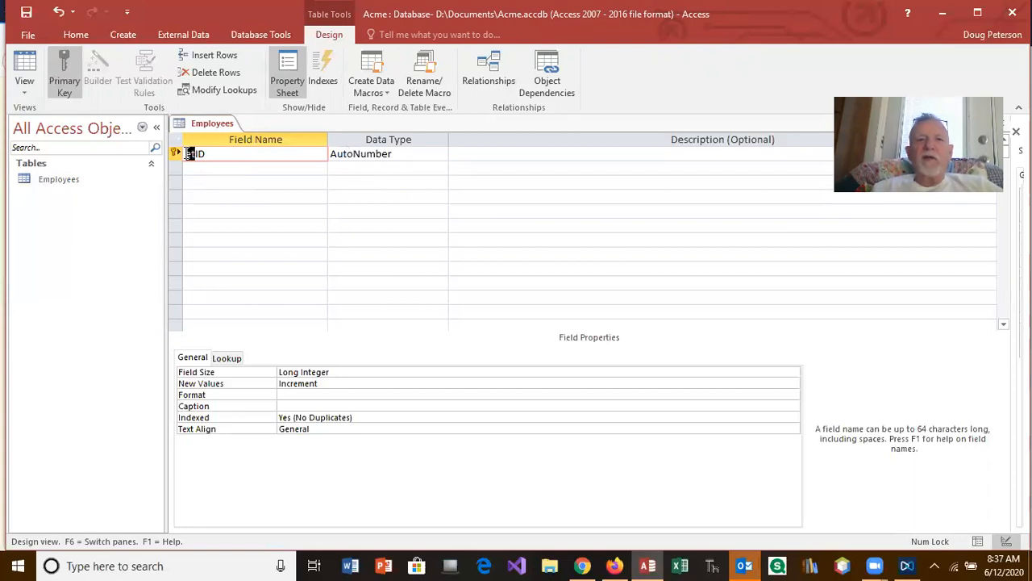
pyautogui.click(242, 167)
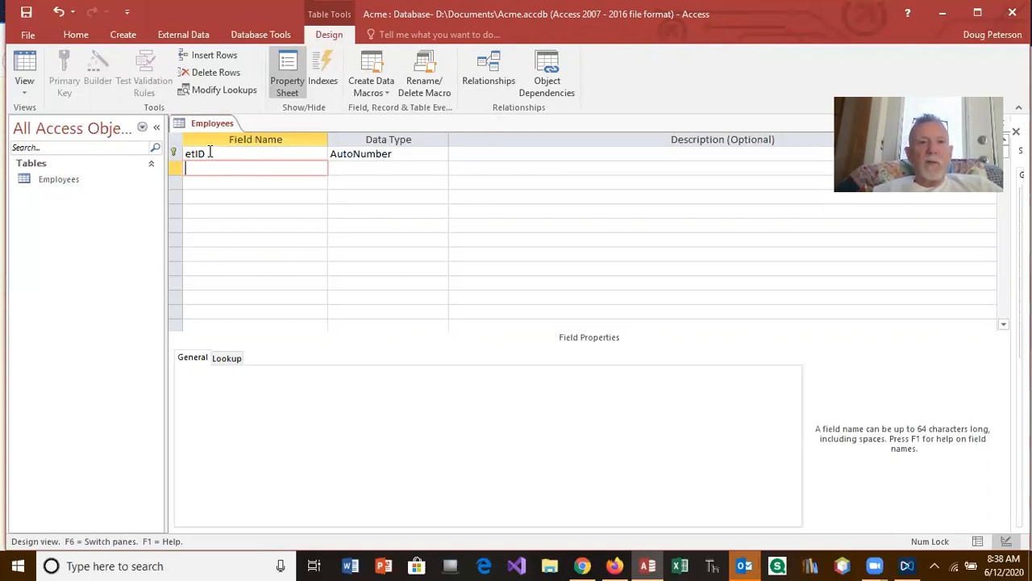
# Change the data type of the etID field to Short Text
pyautogui.click(399, 154)
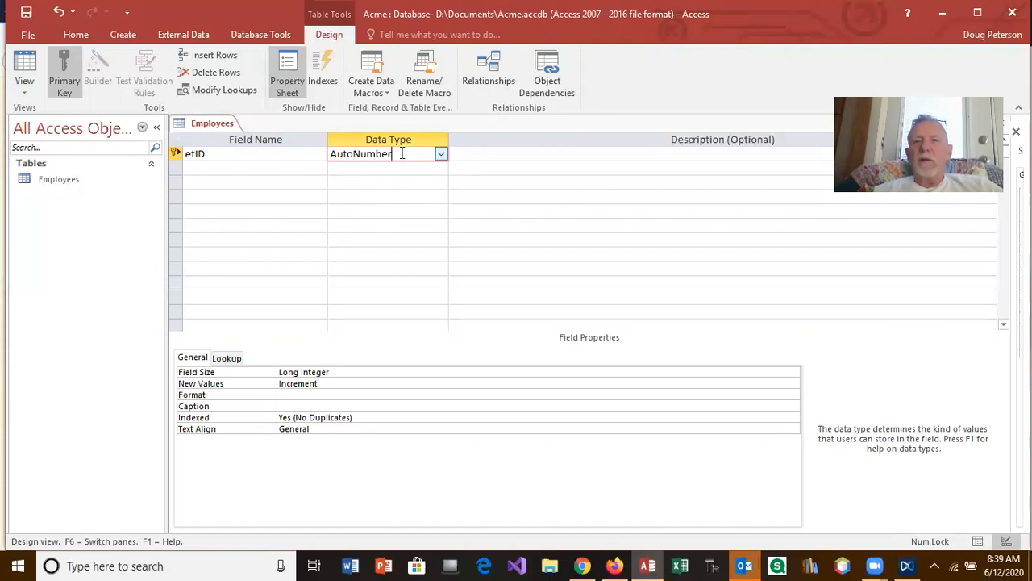
pyautogui.click(440, 153)
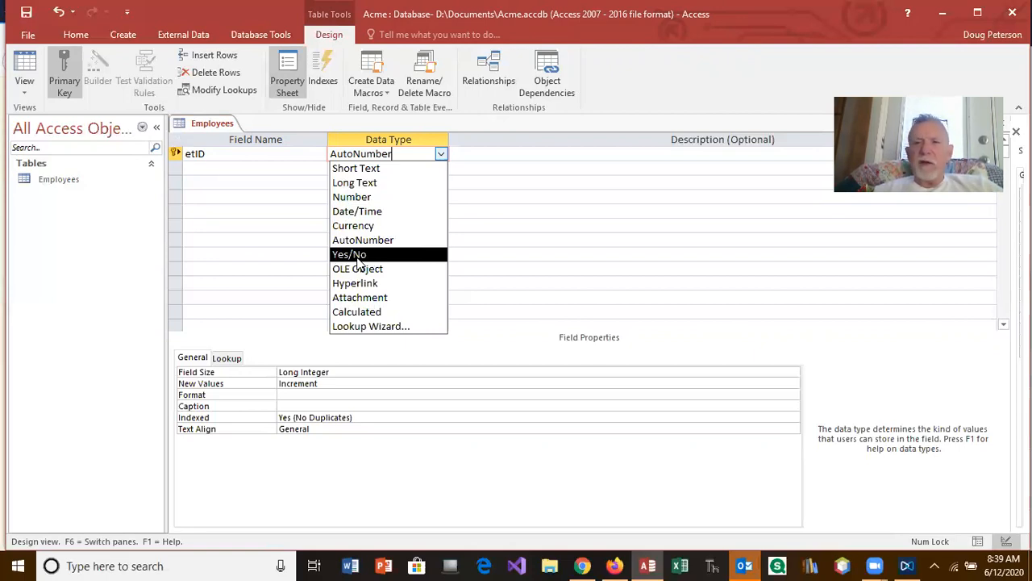
pyautogui.click(562, 222)
pyautogui.click(442, 154)
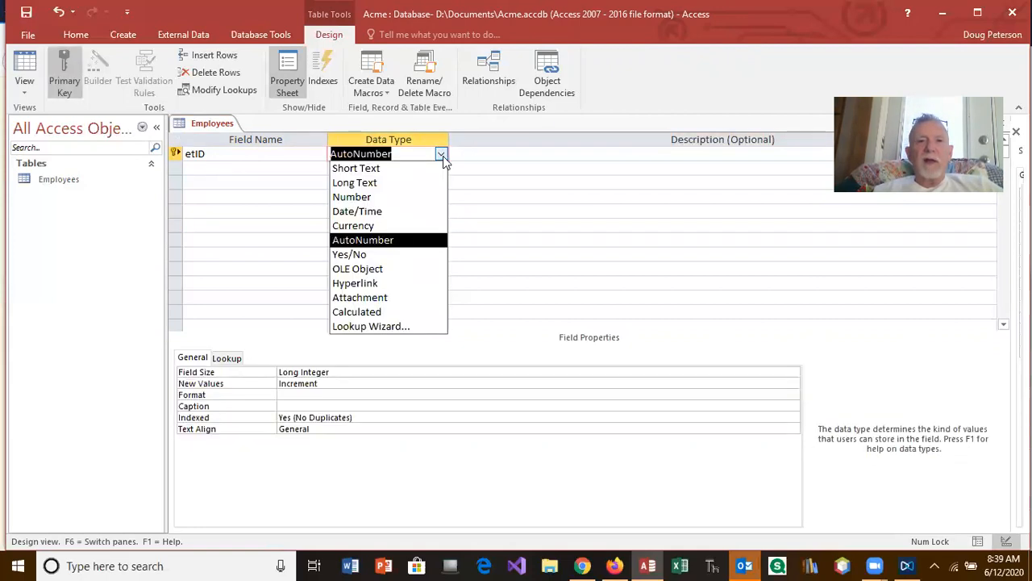
pyautogui.click(381, 169)
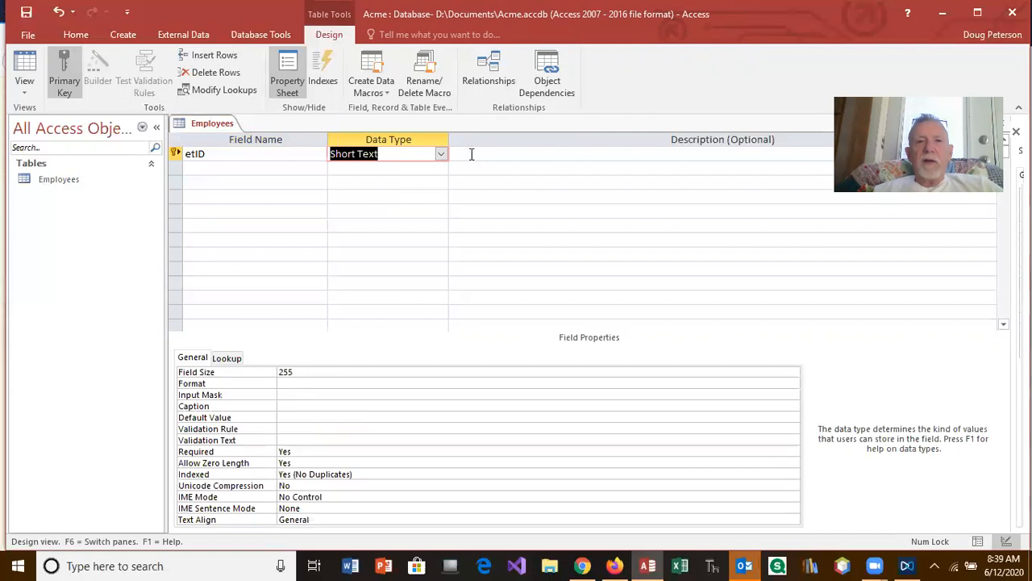
# Enter "Employee's ID (Primary Key)" as the description of the etID field
pyautogui.click(473, 153)
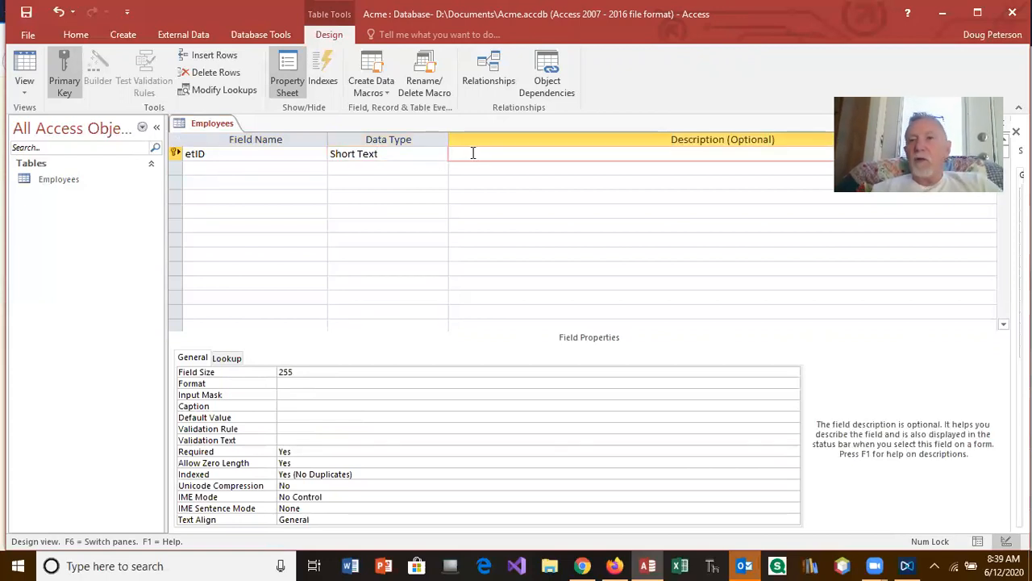
pyautogui.write('Employe')
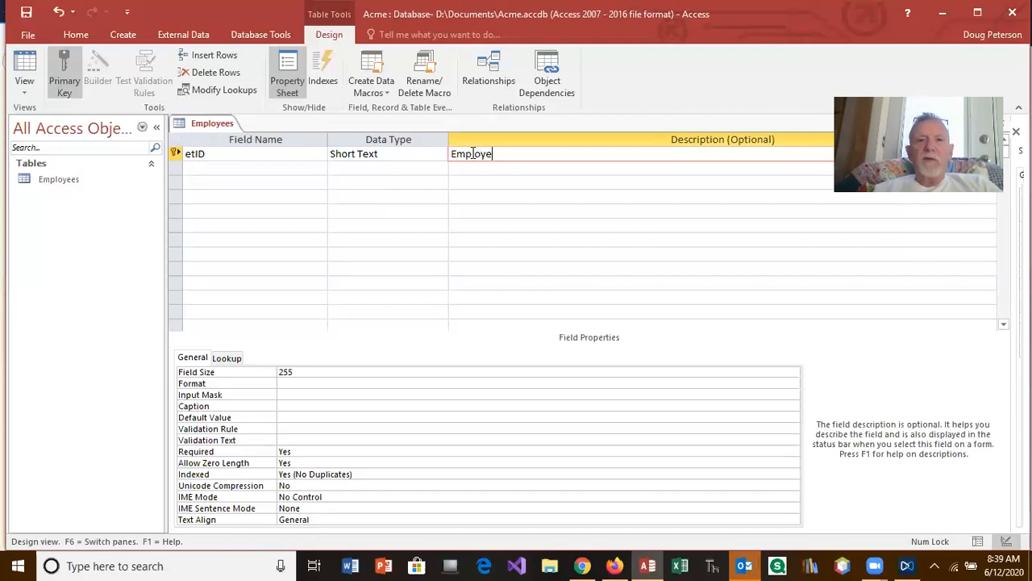
pyautogui.write("e's")
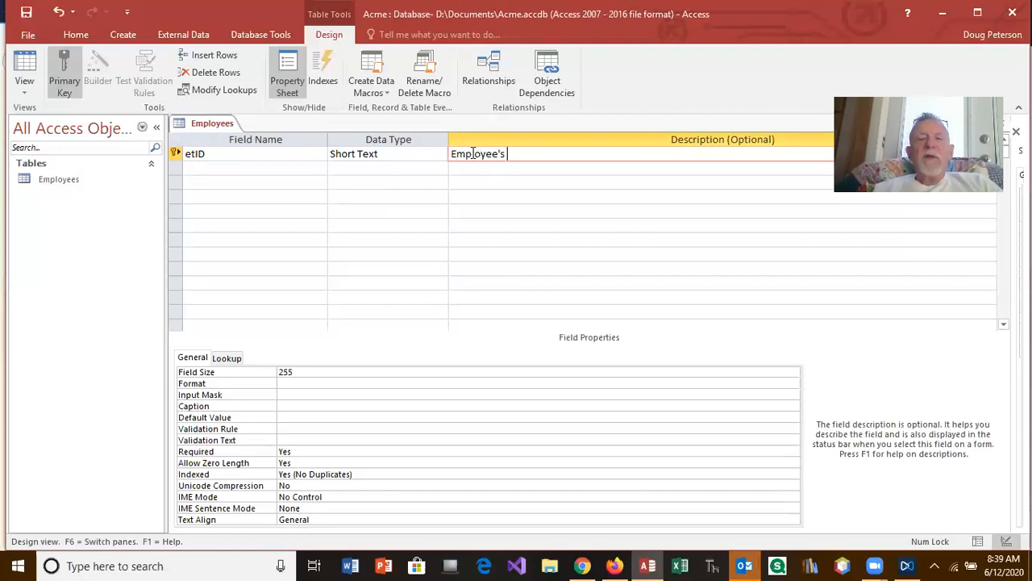
pyautogui.write(' ID (')
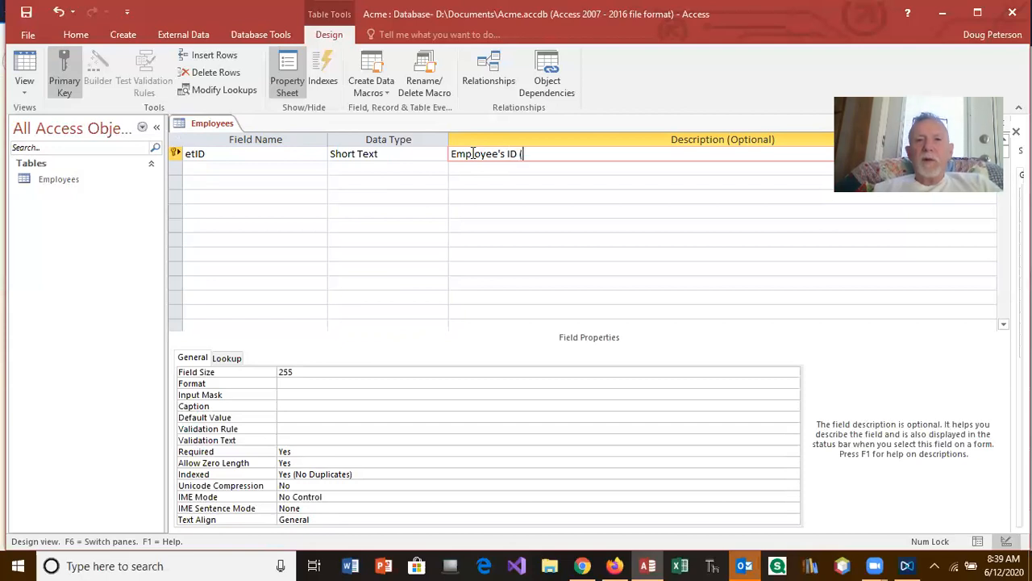
pyautogui.write('Primary Key')
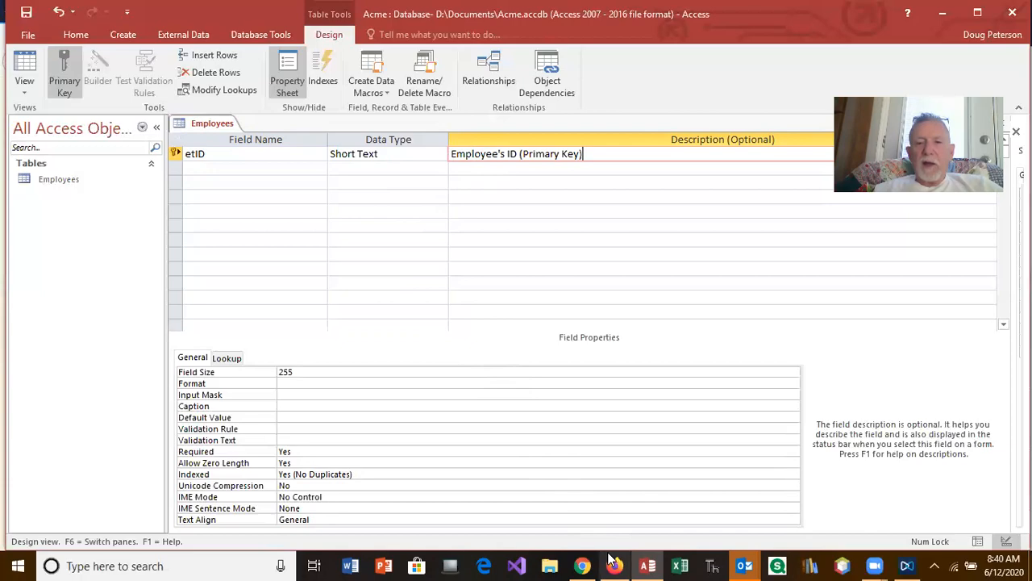
# Find the Lesson Eight instructions in the browser and examine the example ID, field size, format and caption specified for etID
pyautogui.click(583, 566)
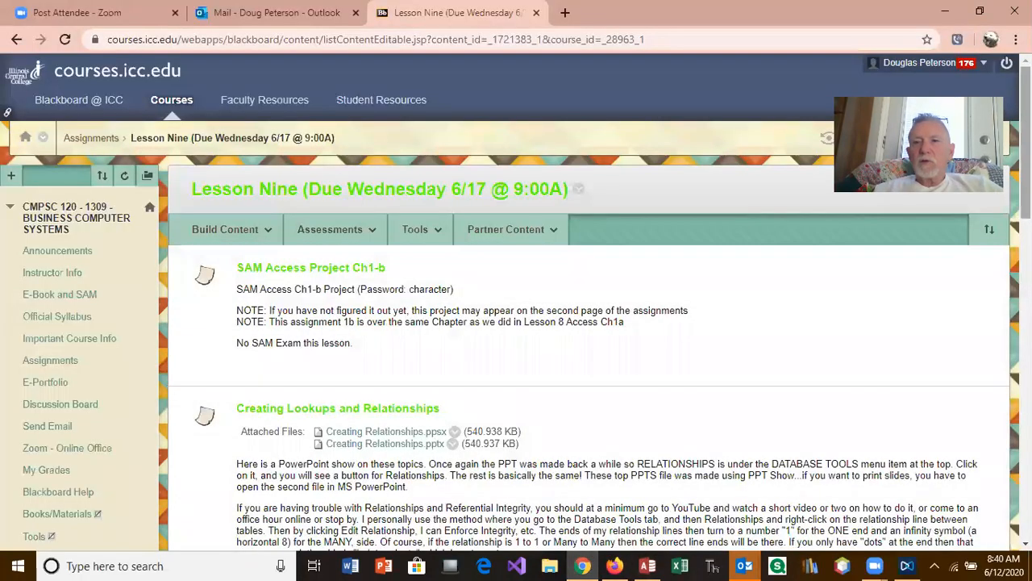
pyautogui.scroll(-15, 516, 301)
pyautogui.scroll(-3, 516, 302)
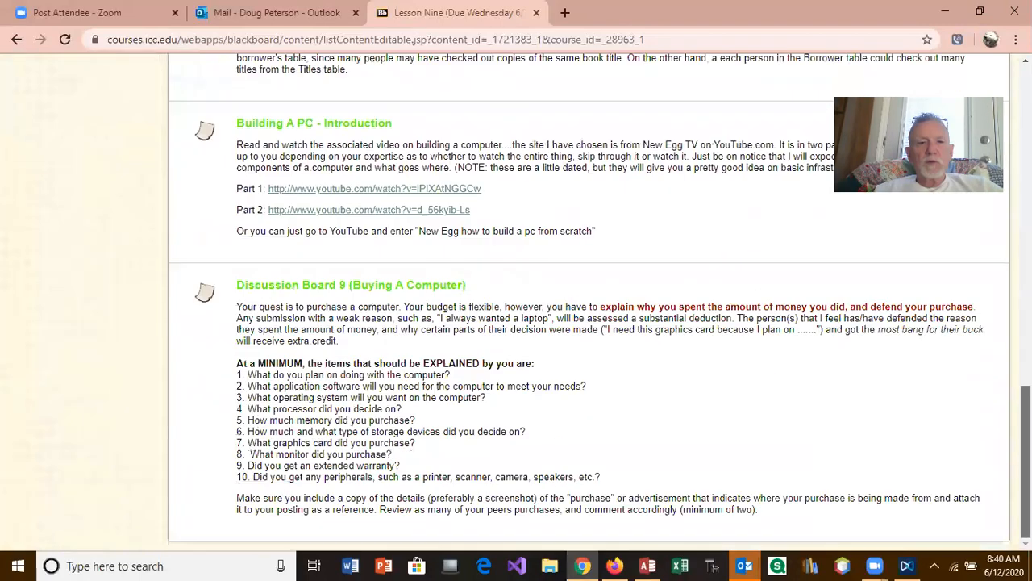
pyautogui.scroll(10, 516, 302)
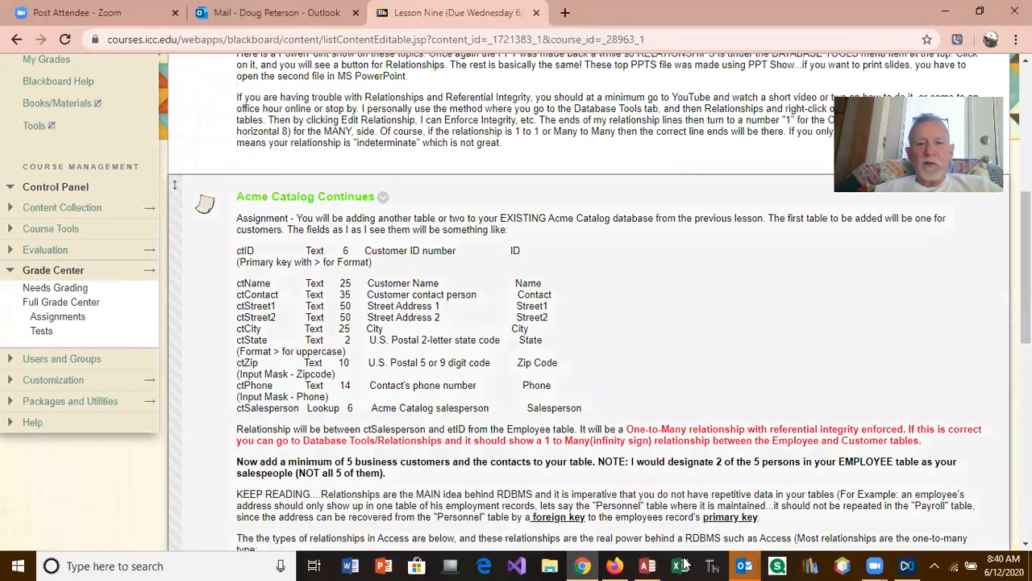
pyautogui.click(614, 566)
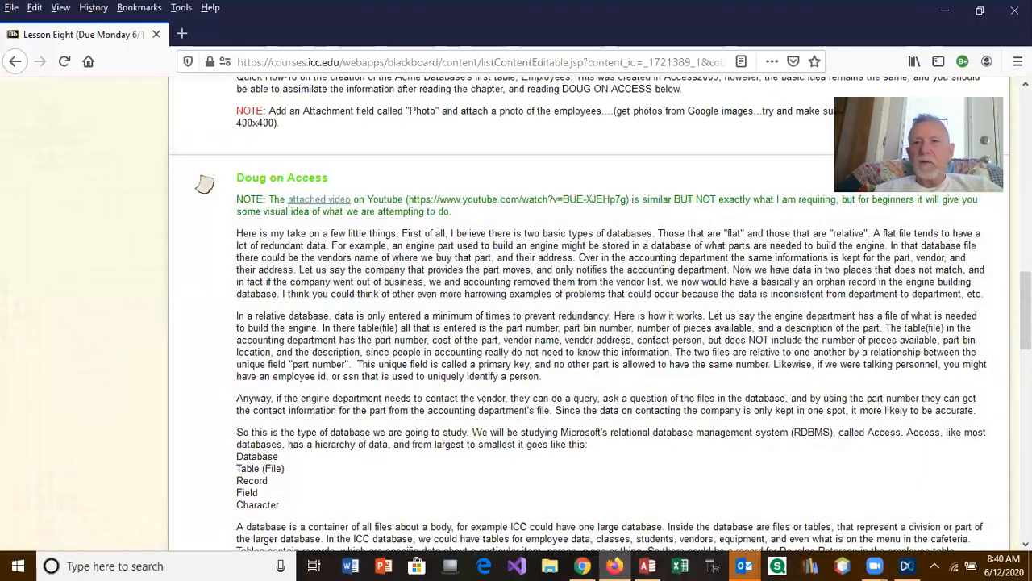
pyautogui.moveTo(1025, 311); pyautogui.dragTo(1025, 435)
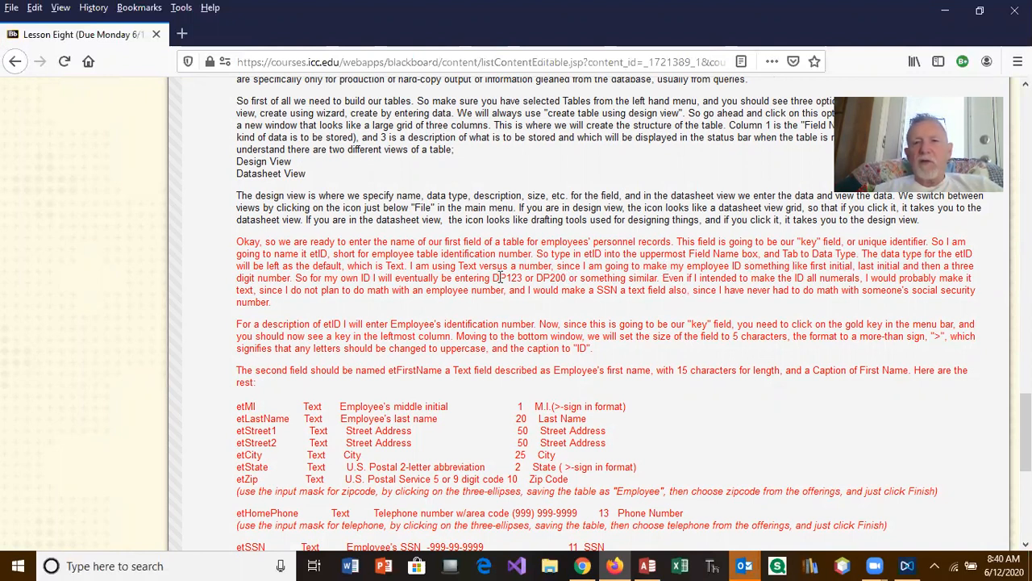
pyautogui.moveTo(492, 277); pyautogui.dragTo(523, 279)
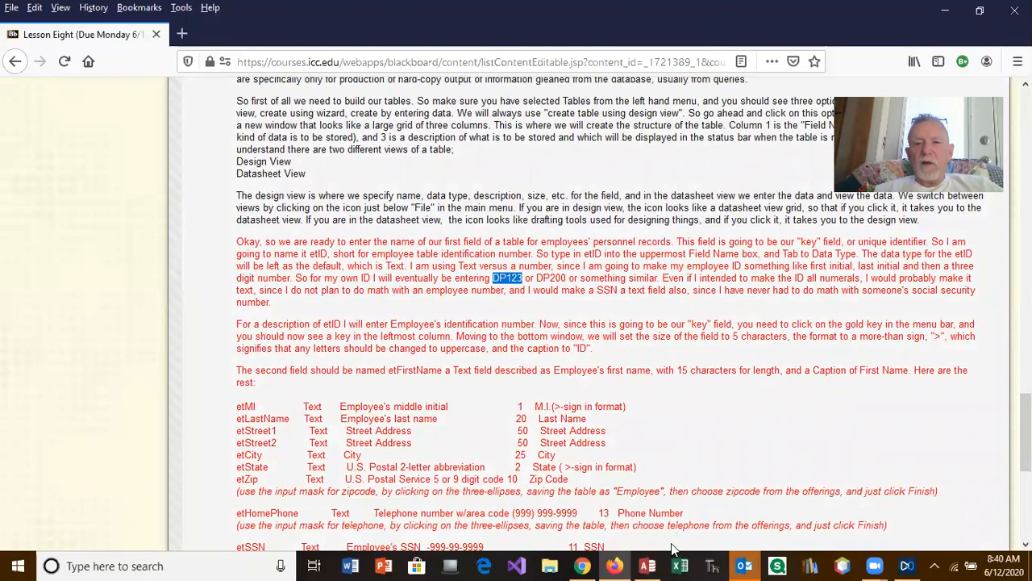
# Back in Access, set the etID field's size to 5 and its format to >
pyautogui.click(646, 565)
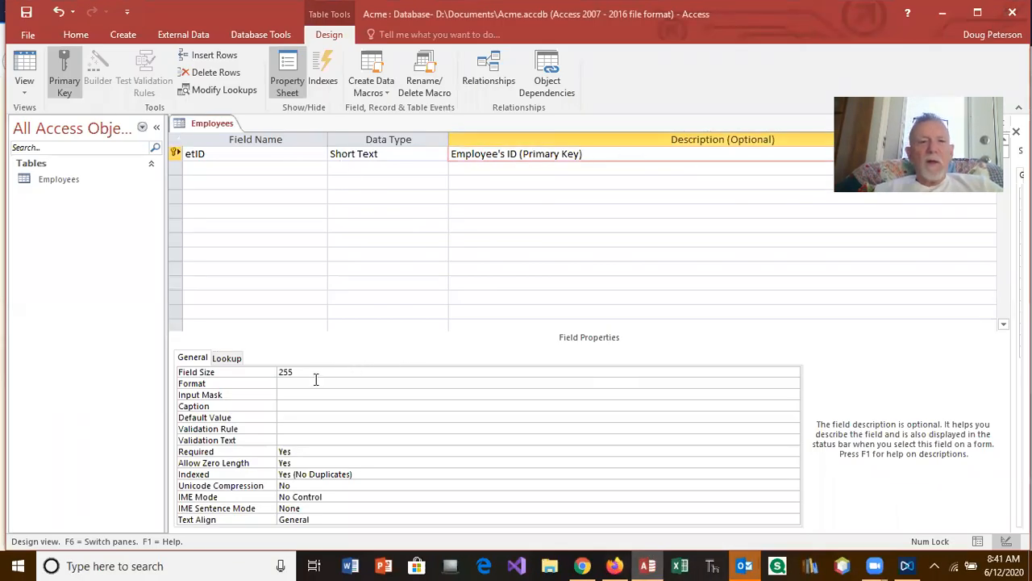
pyautogui.click(239, 373)
pyautogui.write('5')
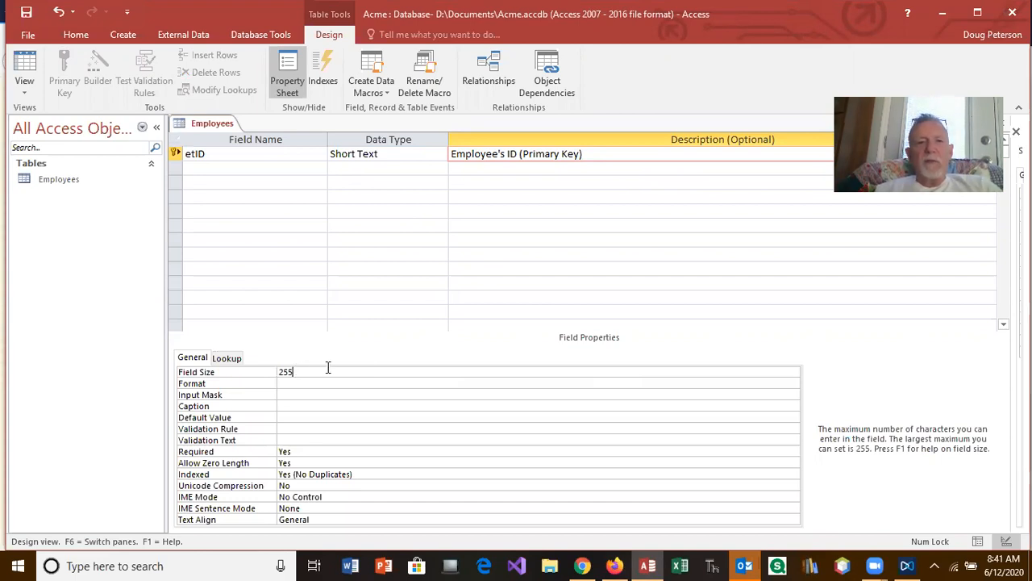
pyautogui.press('BackSpace')
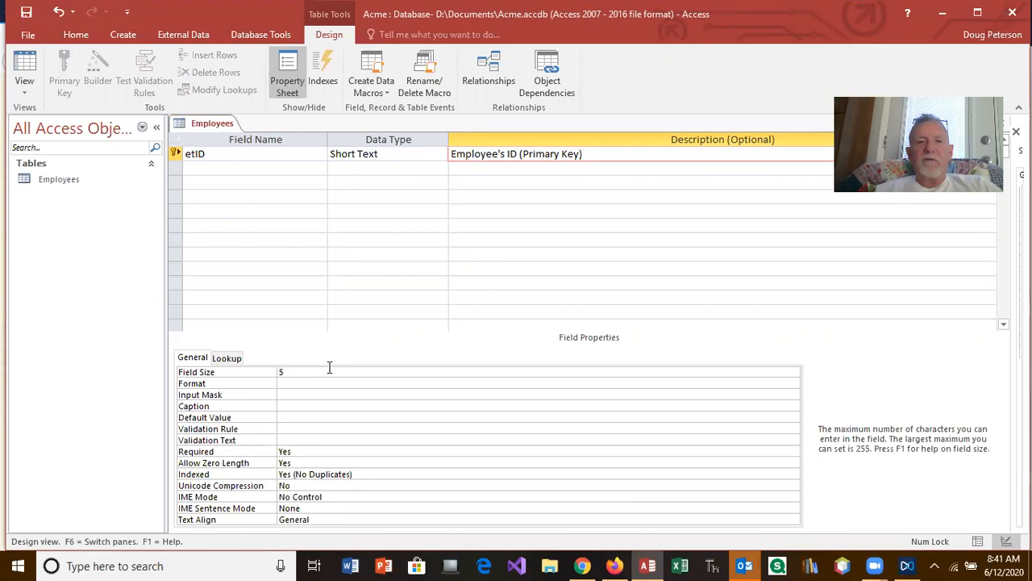
pyautogui.press('Return')
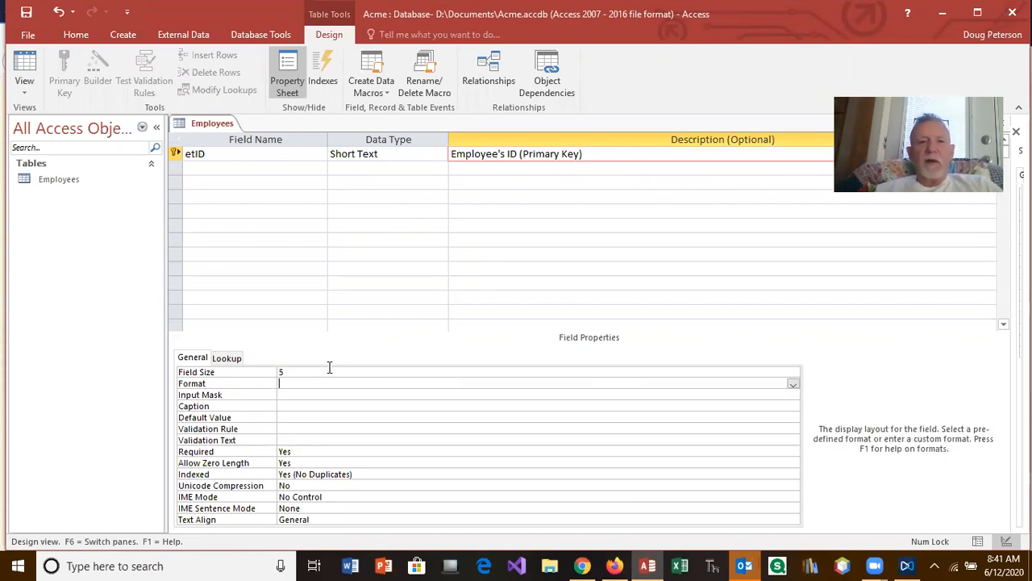
pyautogui.write('>')
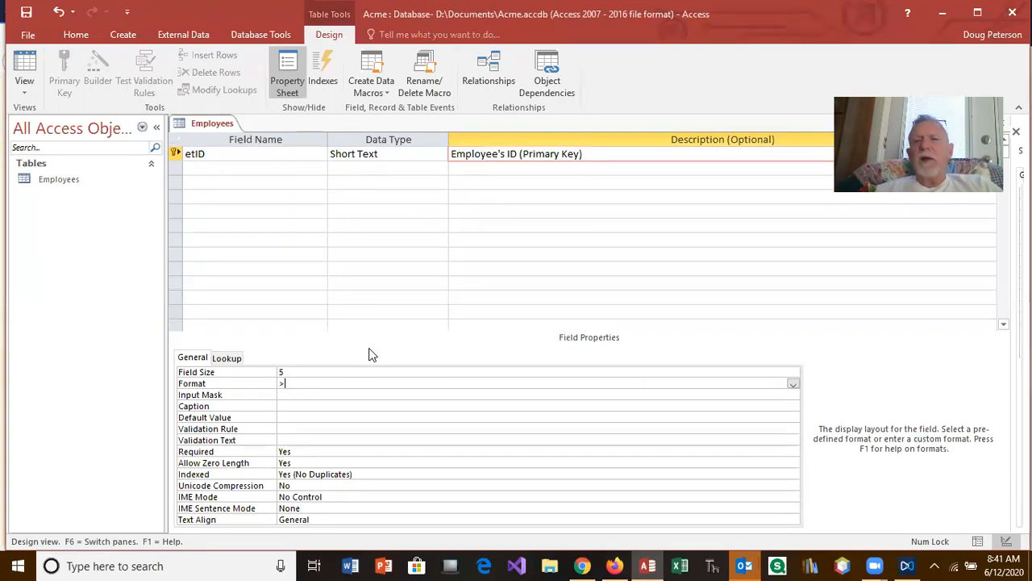
# Append " - Example DP200" to the description of the etID field
pyautogui.click(626, 154)
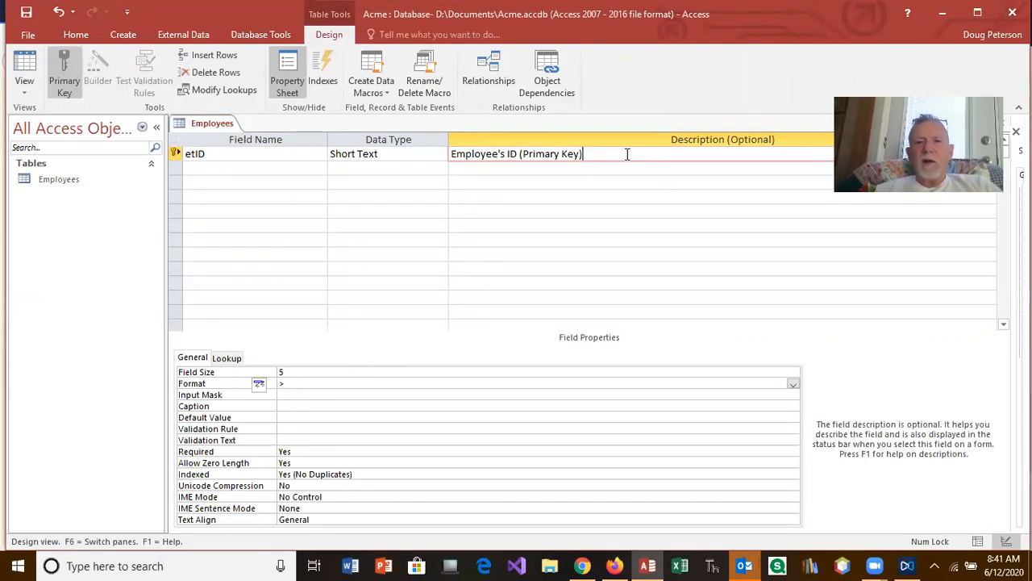
pyautogui.write('- JEx')
pyautogui.press('BackSpace')
pyautogui.press('BackSpace')
pyautogui.press('BackSpace')
pyautogui.write('Exam')
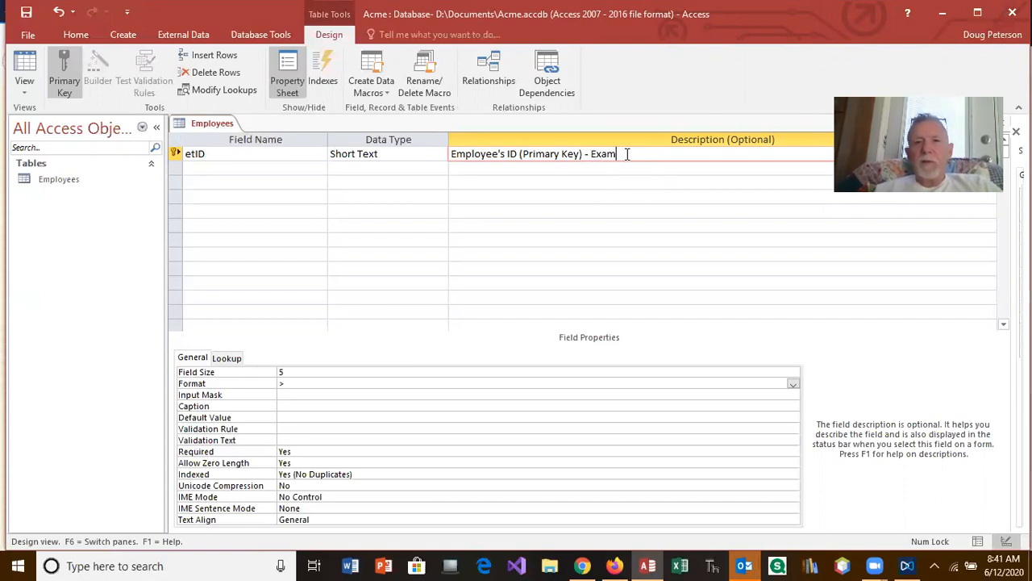
pyautogui.write('ple: DP')
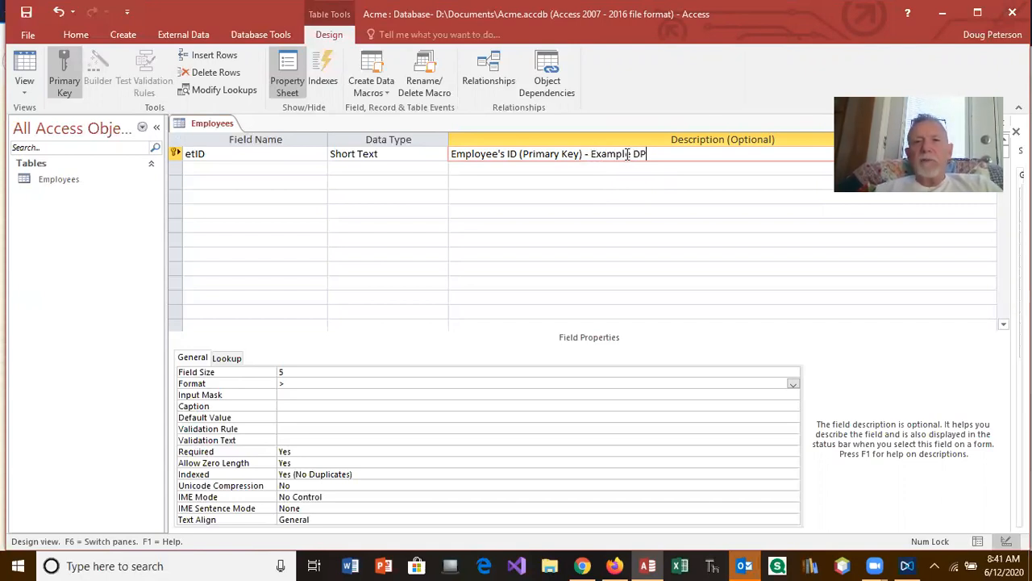
pyautogui.write('200')
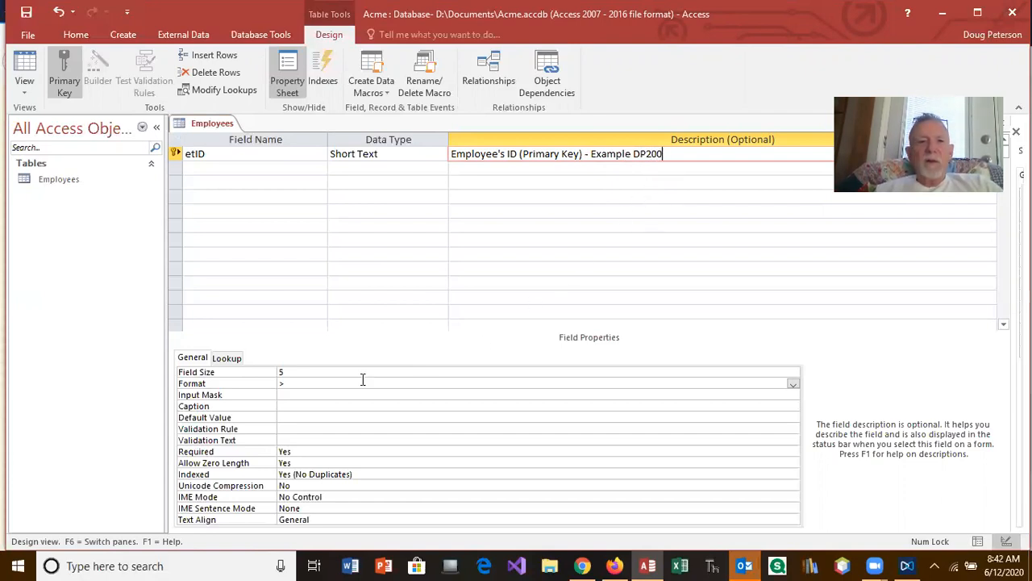
# Set the etID field's caption to ID, and save the table while switching it to Datasheet View
pyautogui.click(294, 404)
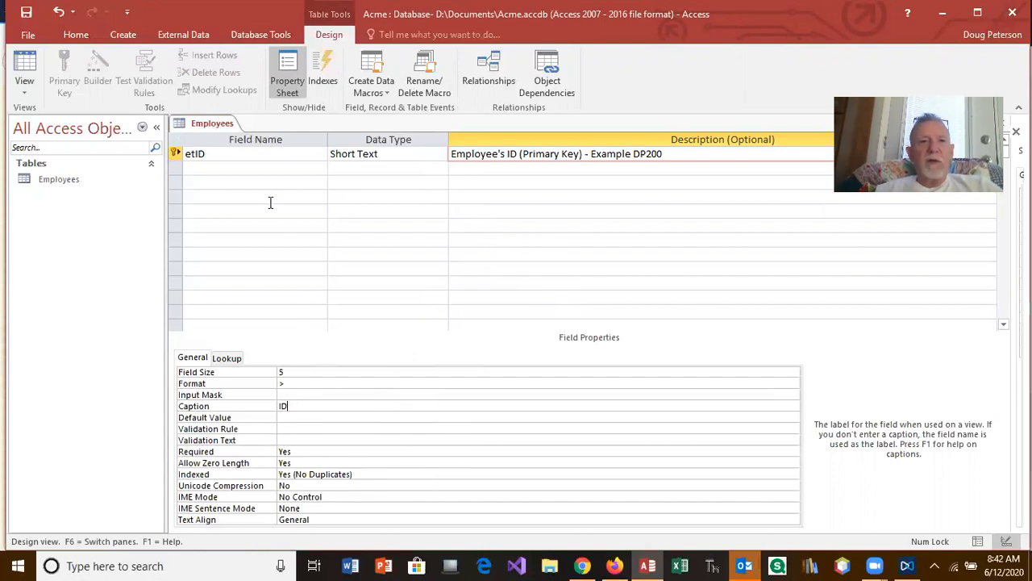
pyautogui.click(237, 171)
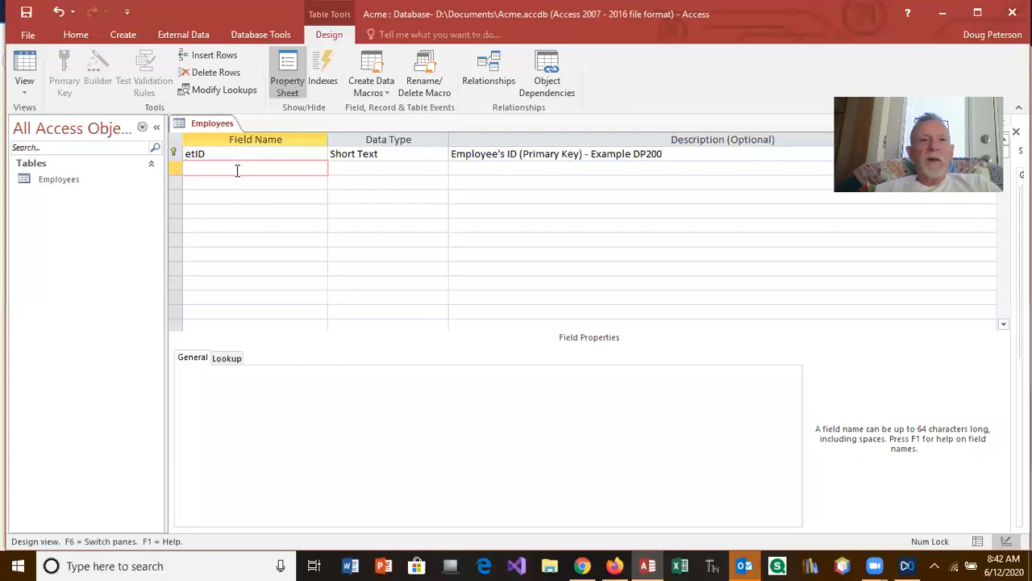
pyautogui.click(23, 76)
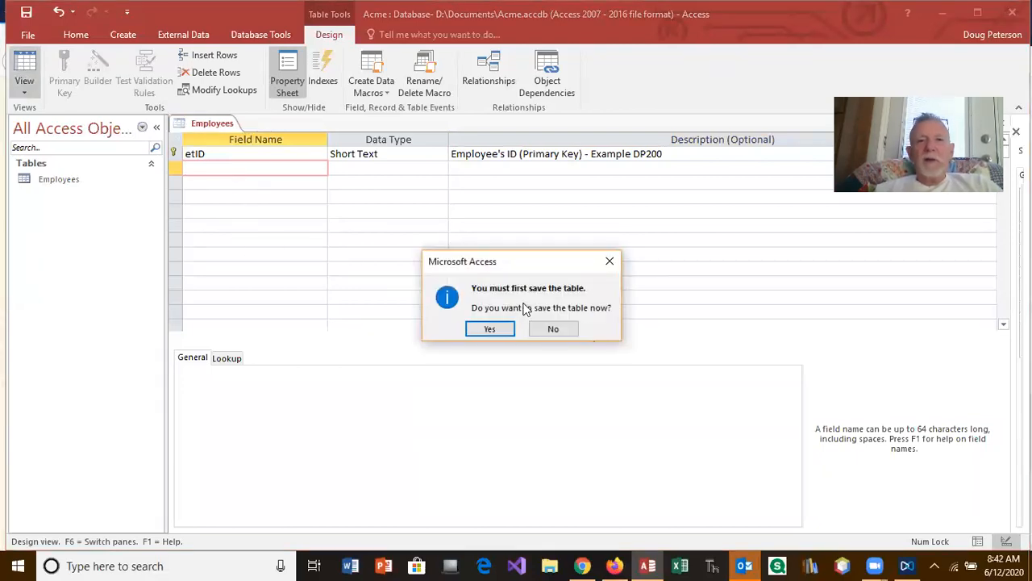
pyautogui.click(502, 327)
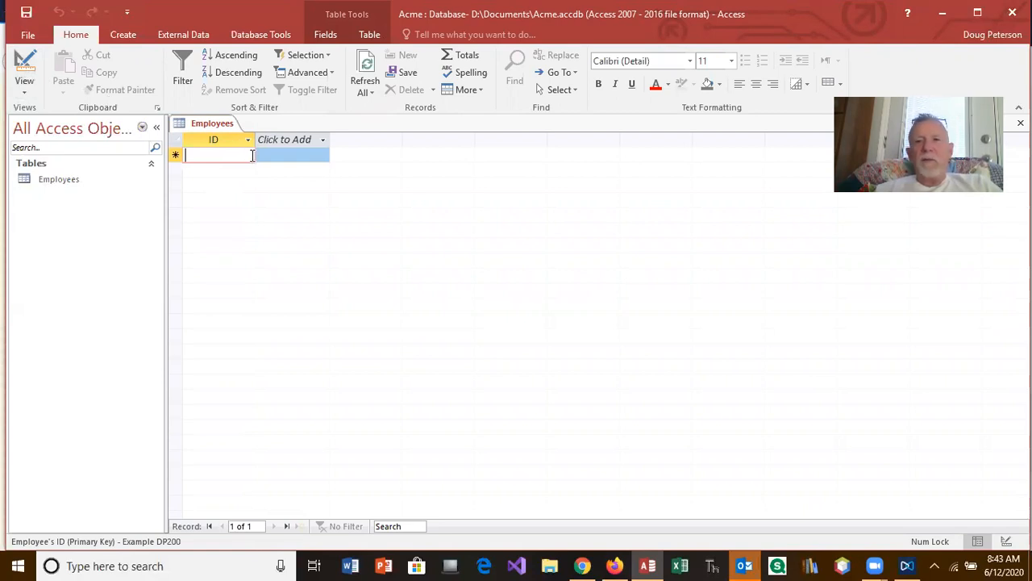
# Return to Design View and add a Short Text field named etFirstName with the description "First Name"
pyautogui.click(24, 64)
pyautogui.click(204, 170)
pyautogui.write('etF')
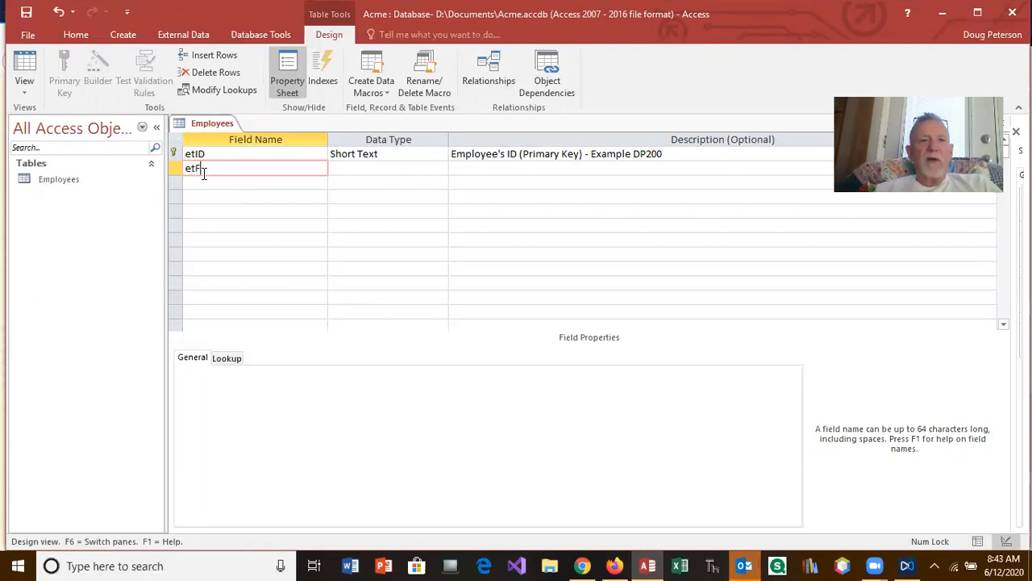
pyautogui.write('irstName')
pyautogui.press('Tab')
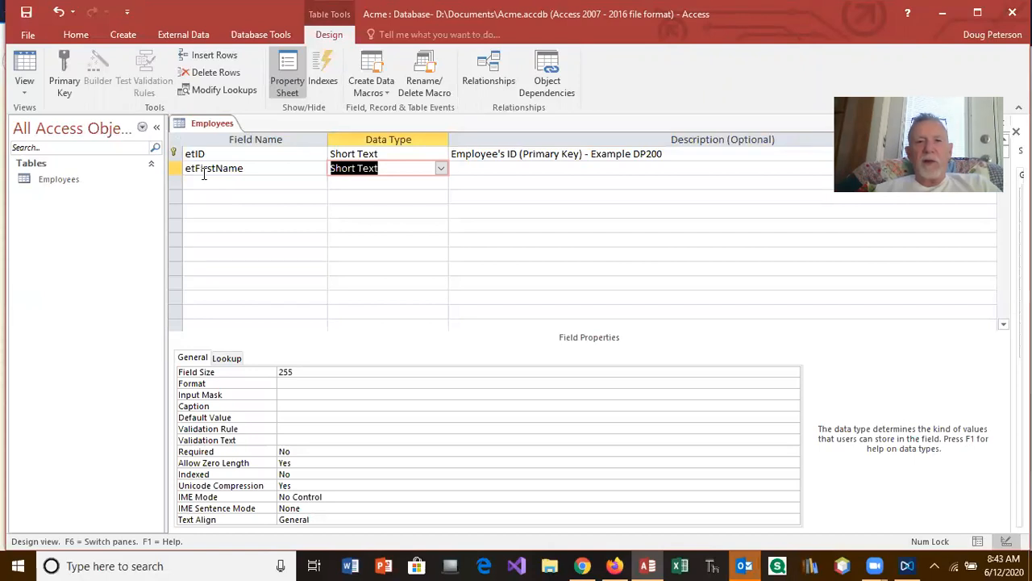
pyautogui.press('Tab')
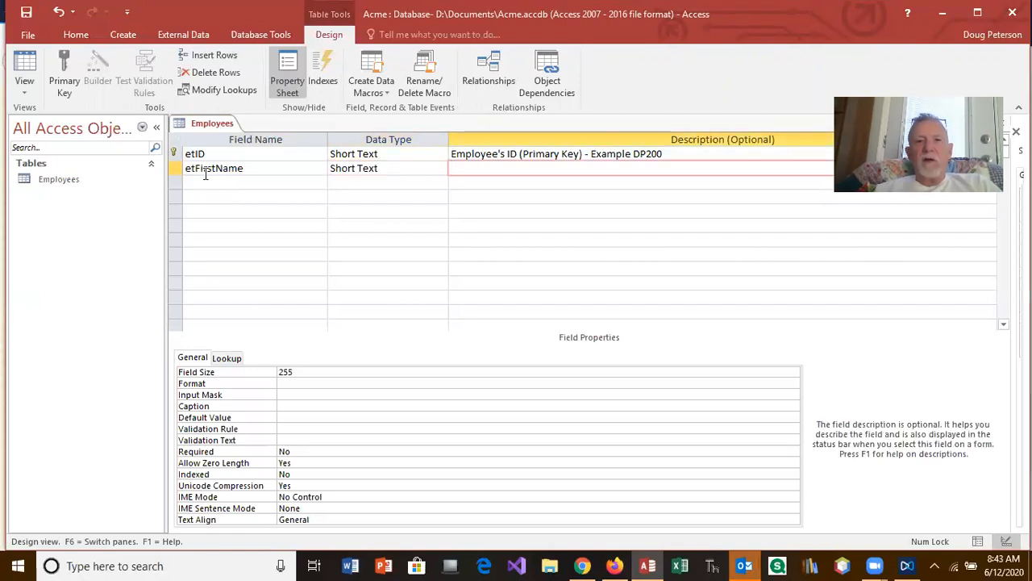
pyautogui.write('First ')
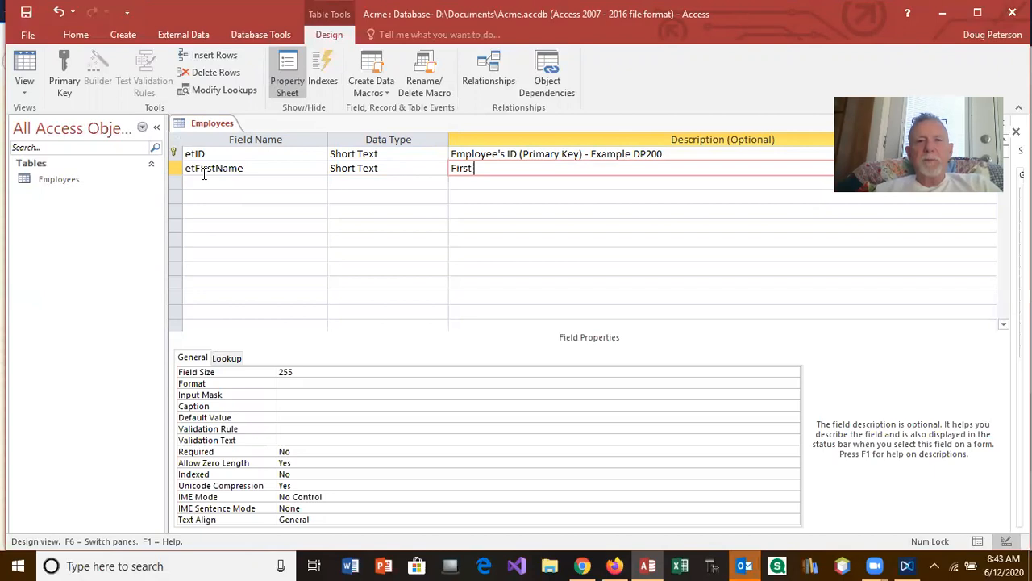
pyautogui.write('Name')
# Set the etFirstName field's size to 15 and its caption to First Name
pyautogui.doubleClick(298, 370)
pyautogui.write('2')
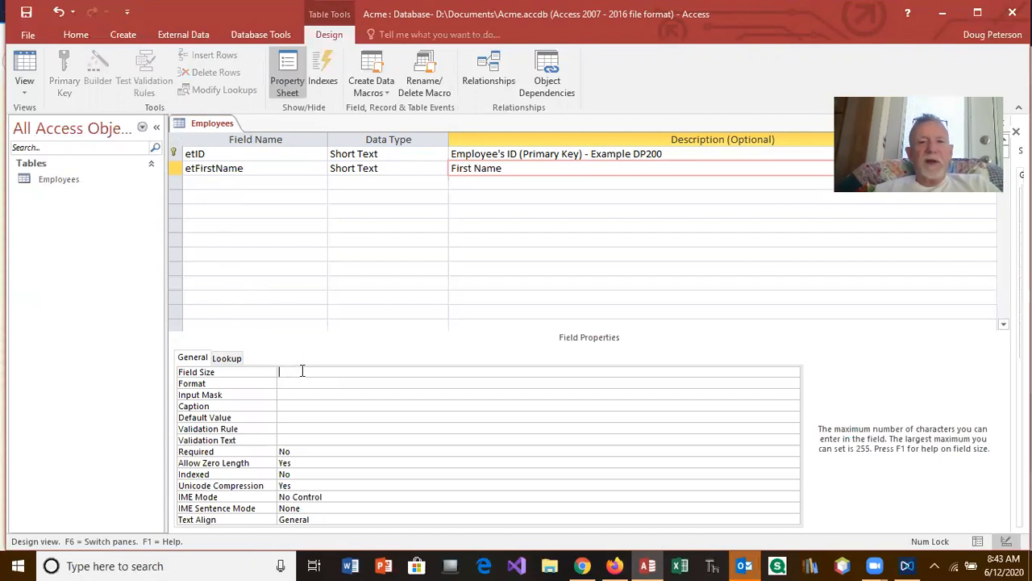
pyautogui.click(303, 406)
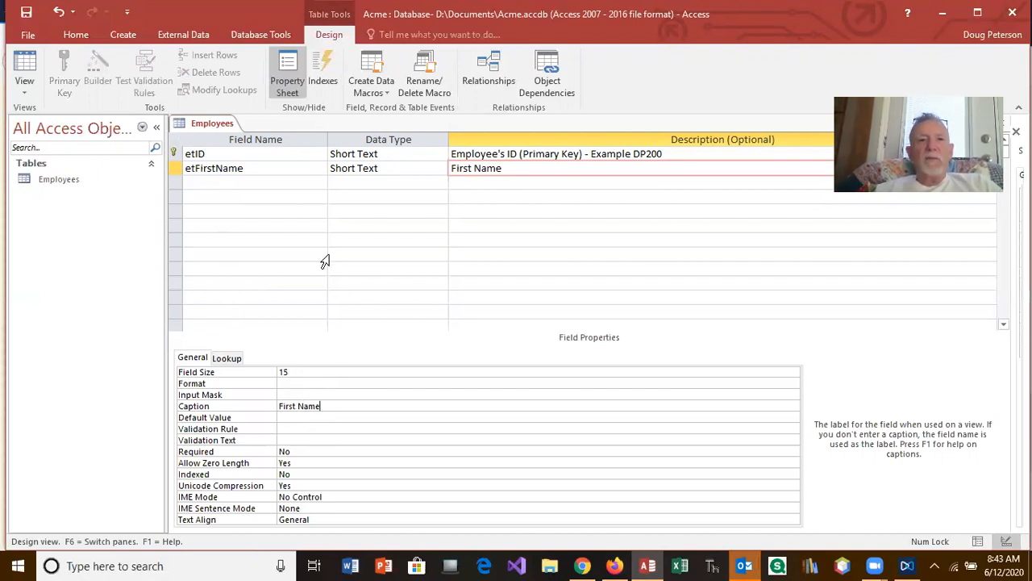
# Add a Short Text field named etMI with the description "Middle Initial"
pyautogui.click(238, 183)
pyautogui.write('etMI')
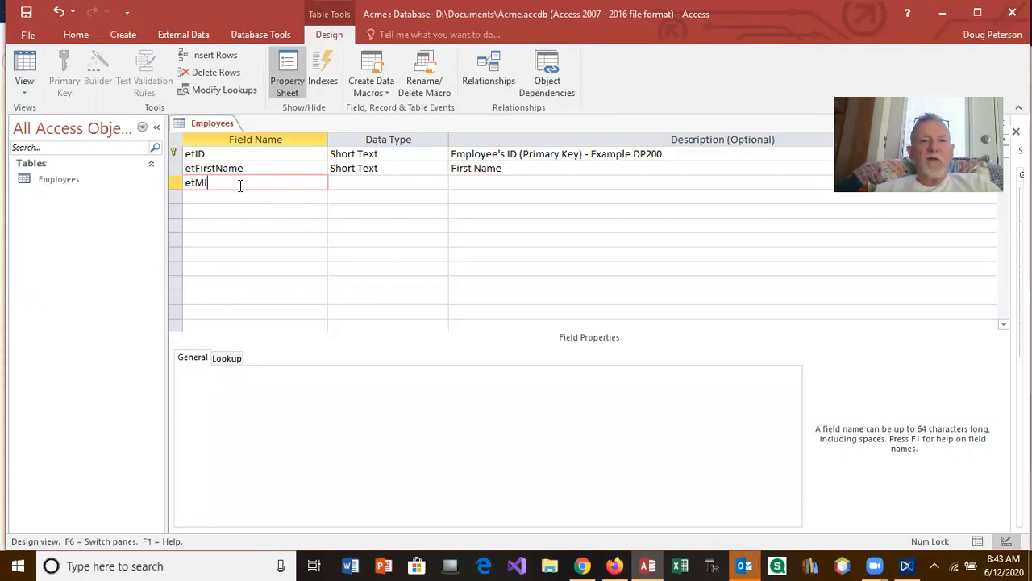
pyautogui.click(355, 183)
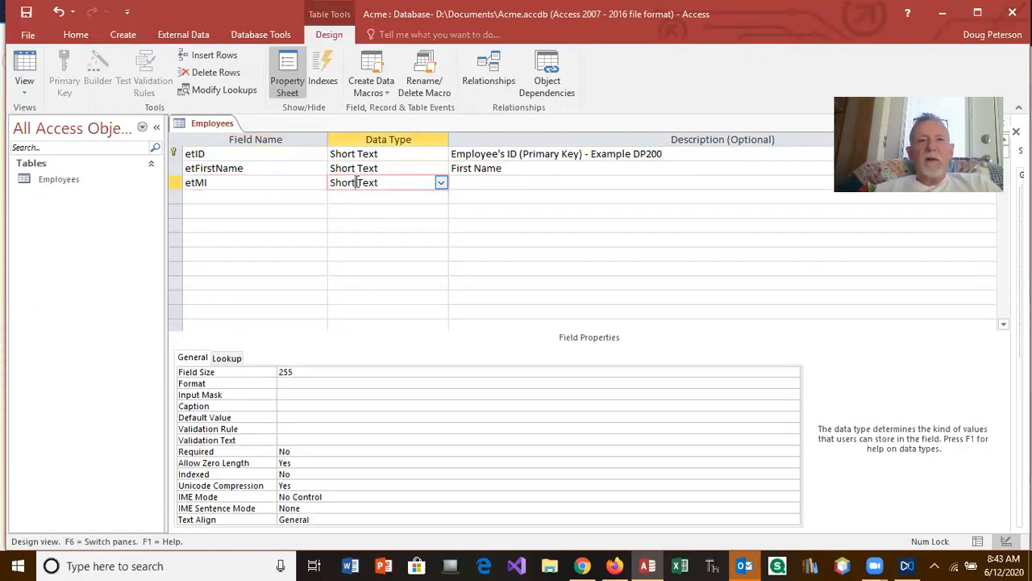
pyautogui.click(463, 181)
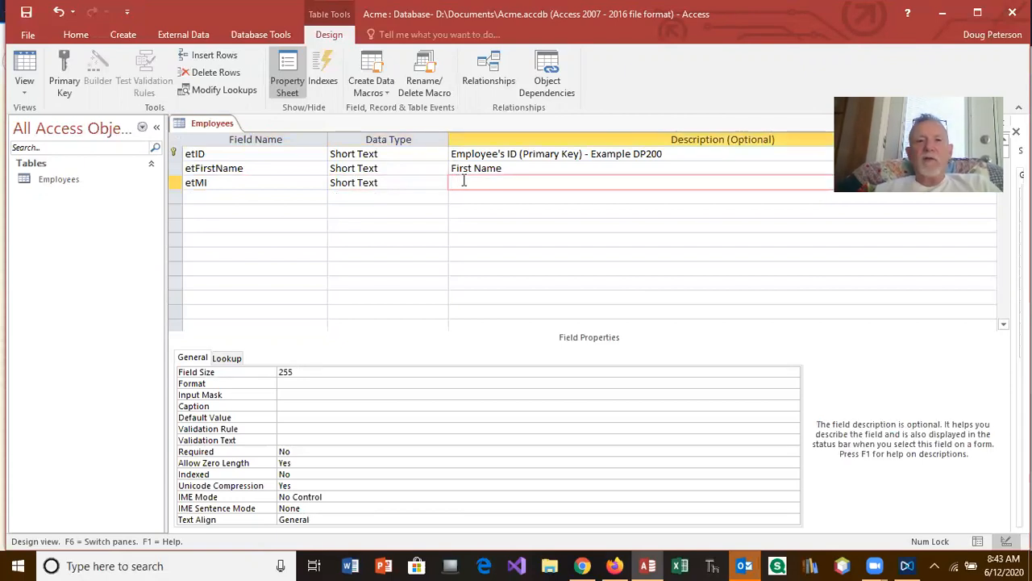
pyautogui.write('Middle Initial')
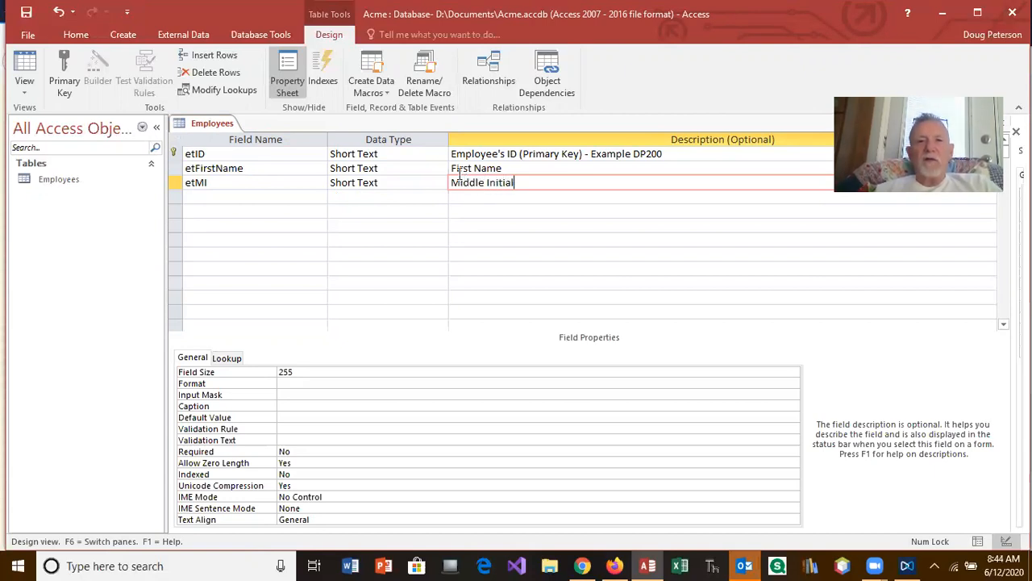
# Insert "Employee's" at the start of the descriptions of the etFirstName and etMI fields
pyautogui.click(452, 168)
pyautogui.write('Employ')
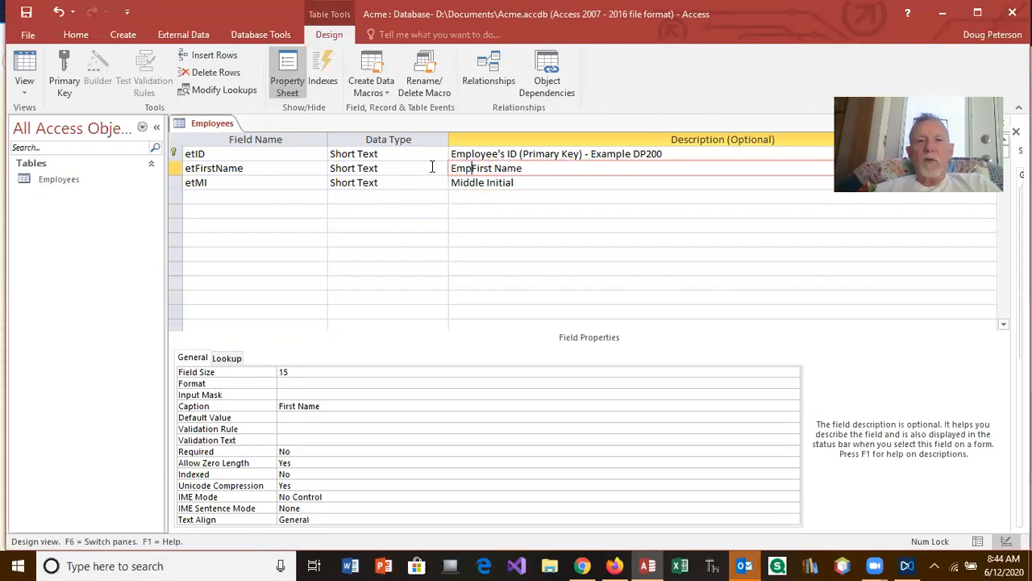
pyautogui.write('ee')
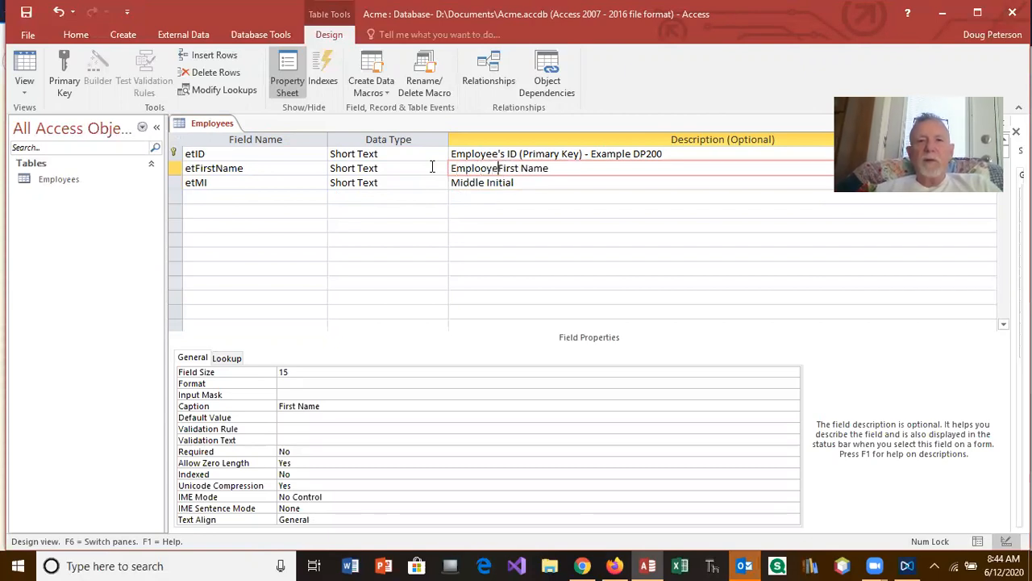
pyautogui.write("'s")
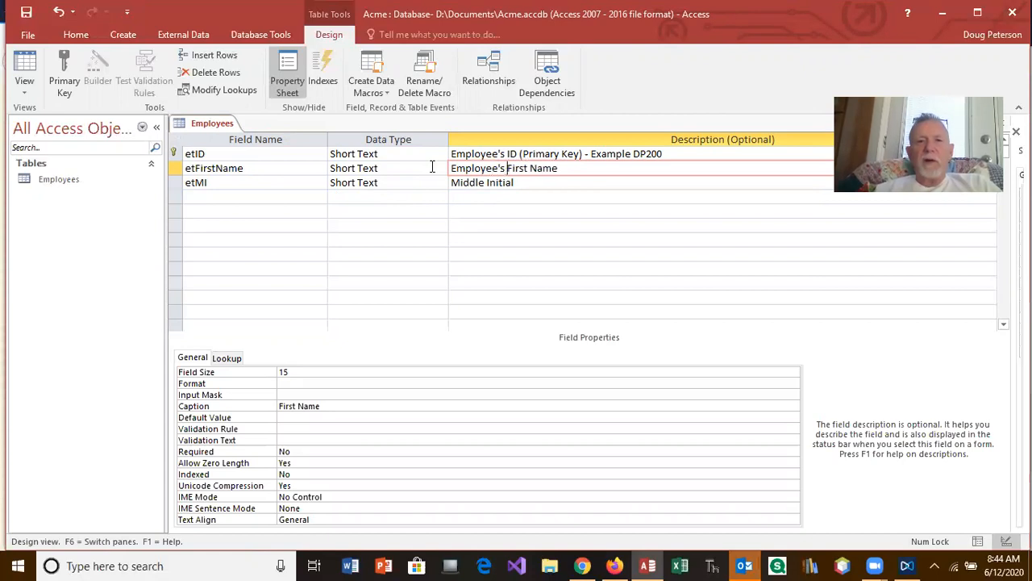
pyautogui.click(454, 184)
pyautogui.write('E')
pyautogui.write('mployee')
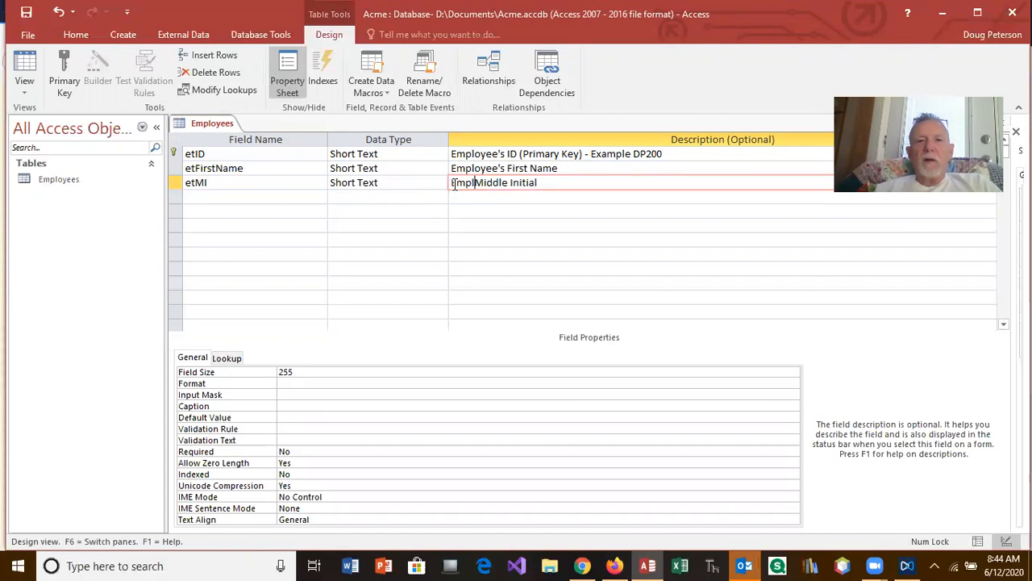
pyautogui.write("'s")
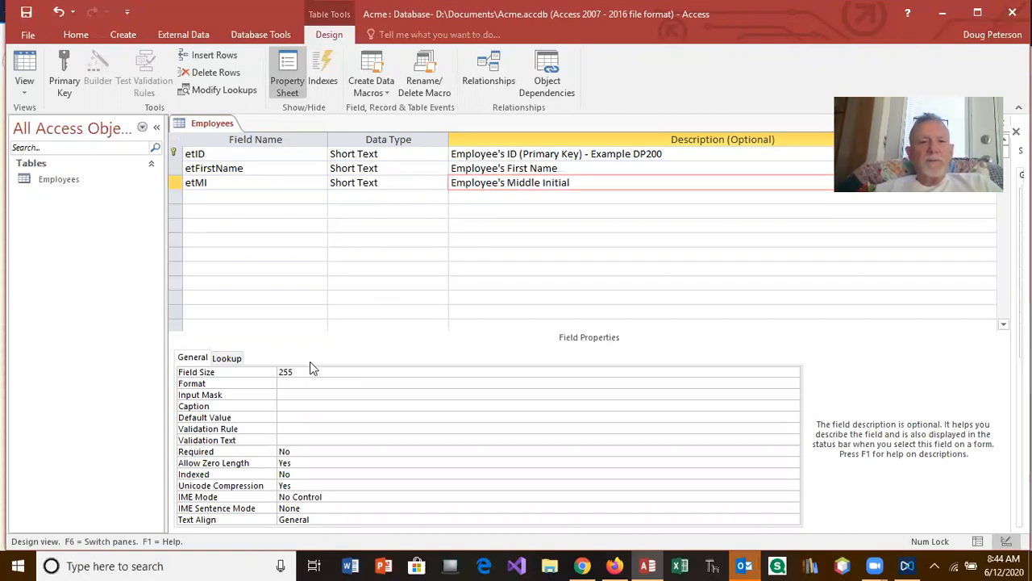
# Set the etMI field's size to 1, its format to > and its caption to M.I
pyautogui.click(260, 372)
pyautogui.write('1')
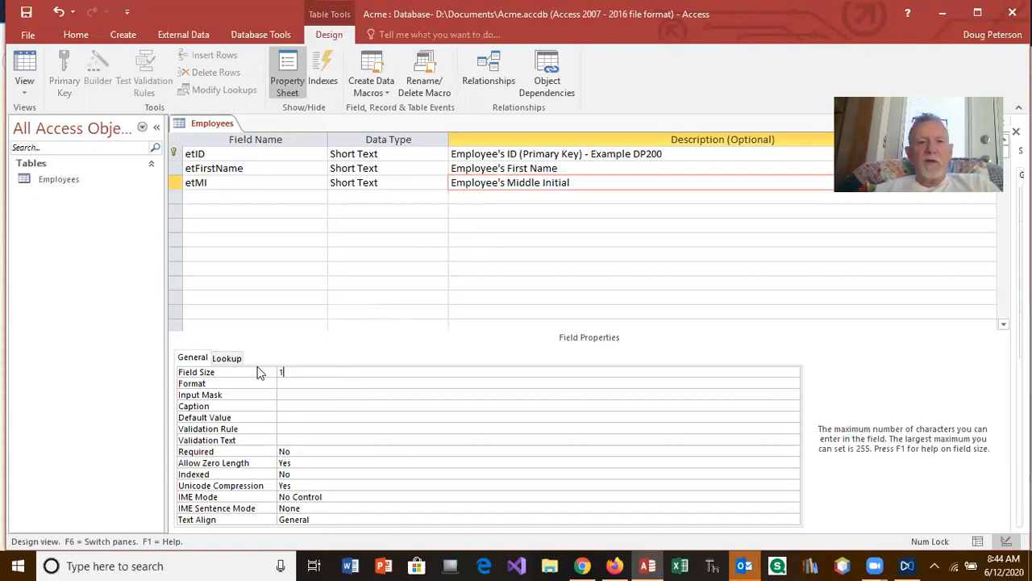
pyautogui.click(285, 383)
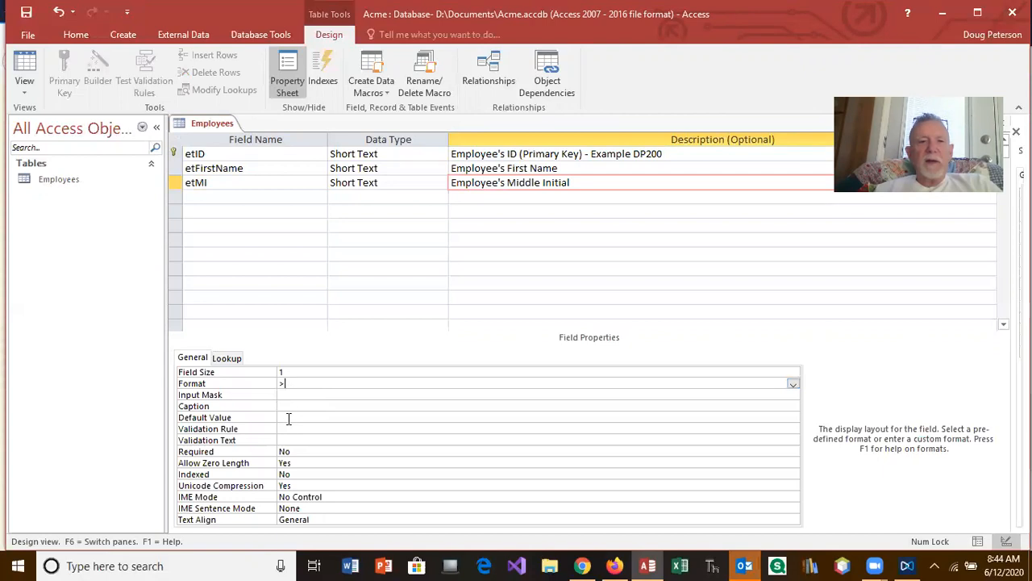
pyautogui.click(288, 407)
pyautogui.write('M.I.')
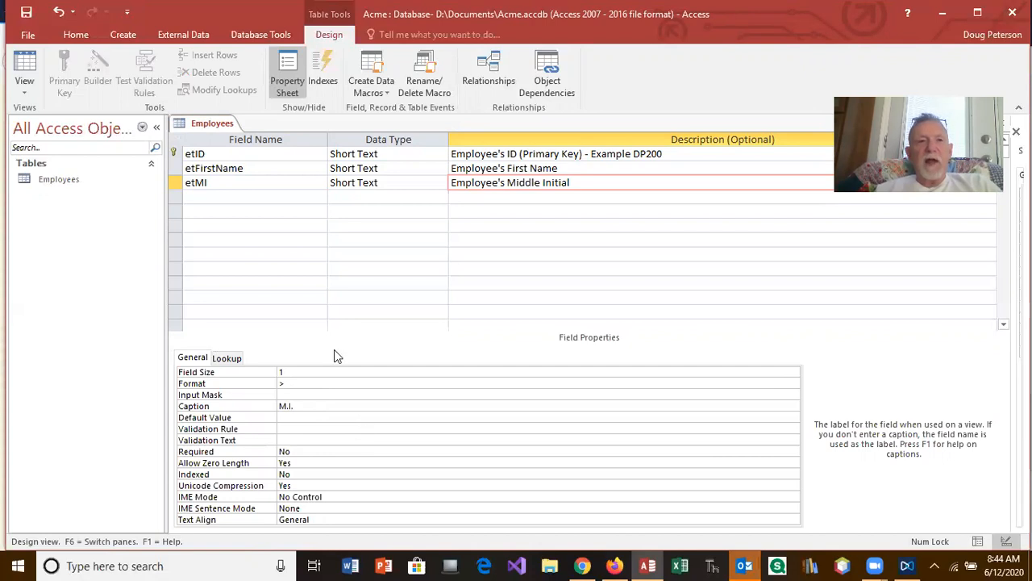
# Save the table and check the First Name, M.I. and ID fields' descriptions in Datasheet View
pyautogui.click(32, 71)
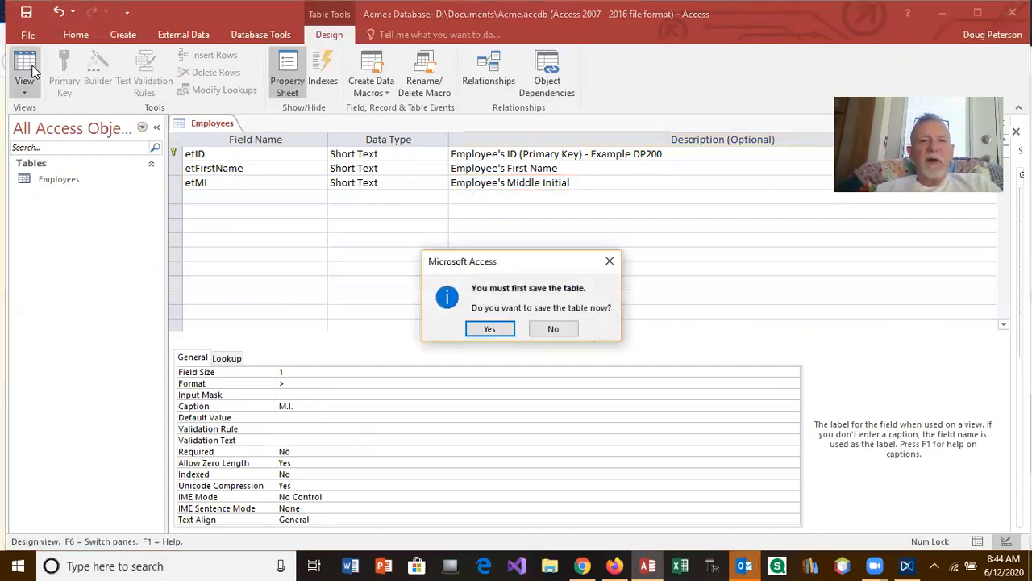
pyautogui.click(490, 328)
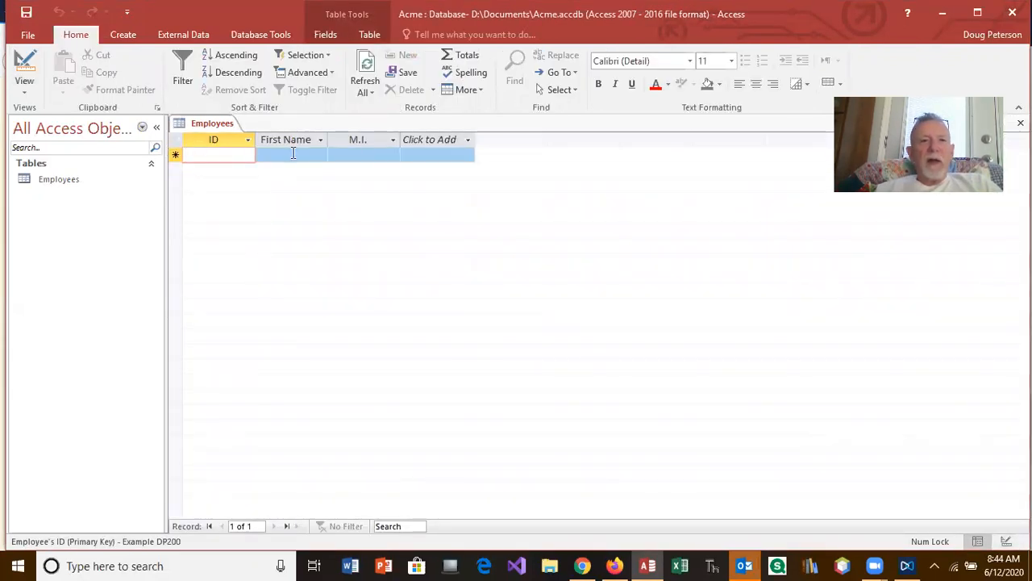
pyautogui.click(293, 153)
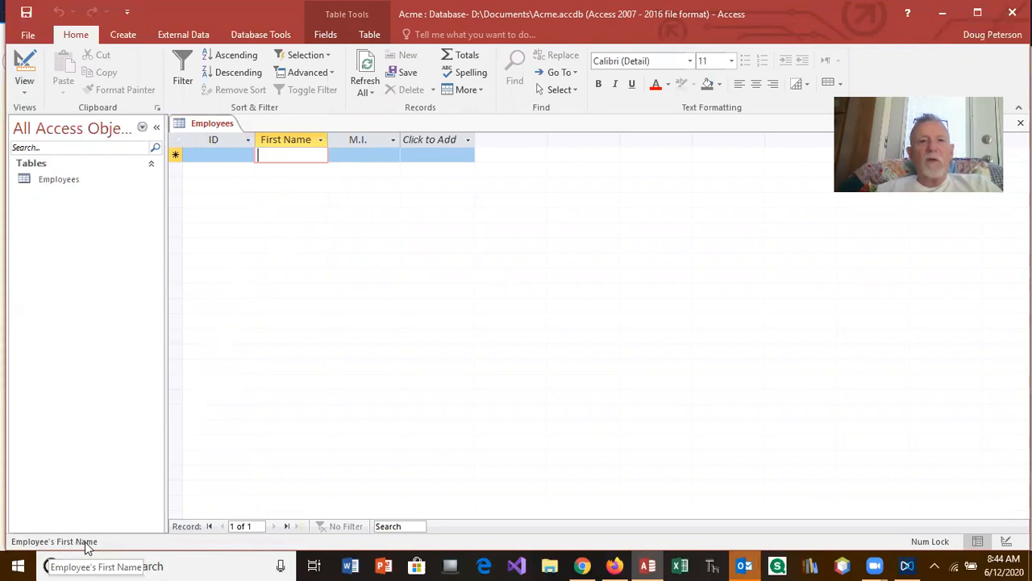
pyautogui.click(347, 155)
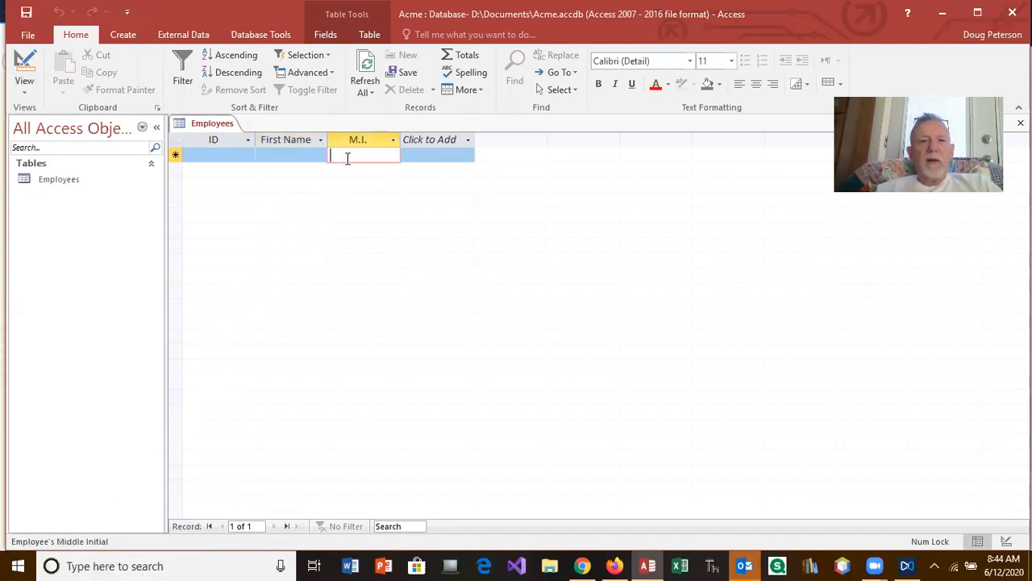
pyautogui.click(206, 155)
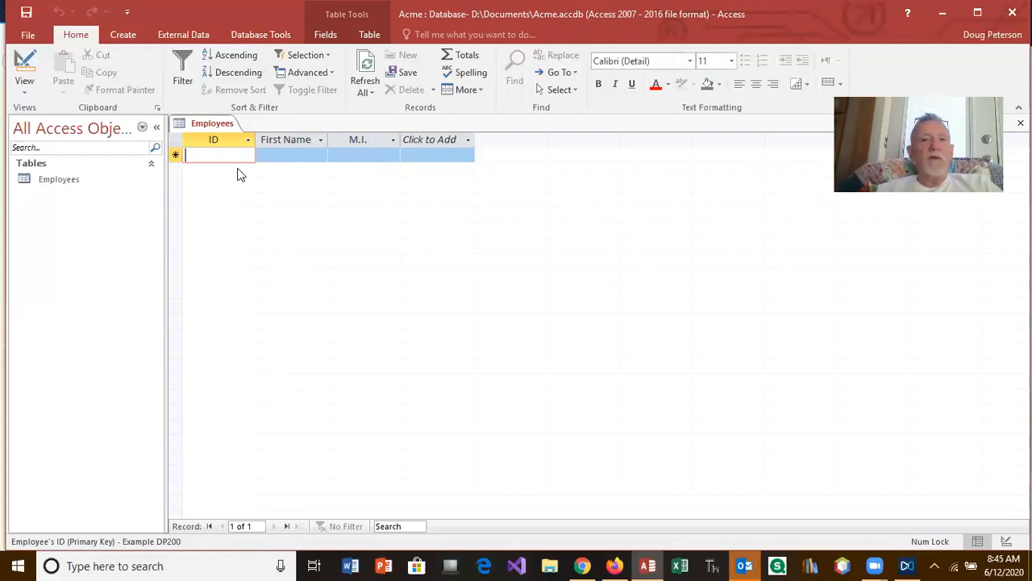
# Return to Design View and add a Short Text field named etLastName with the description "Last Name"
pyautogui.click(31, 72)
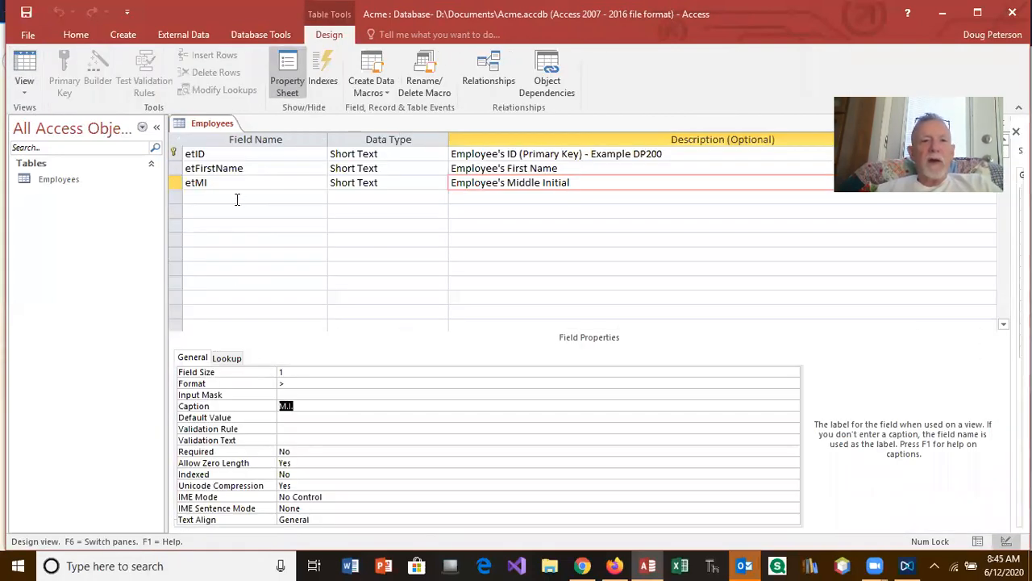
pyautogui.click(237, 200)
pyautogui.write('et')
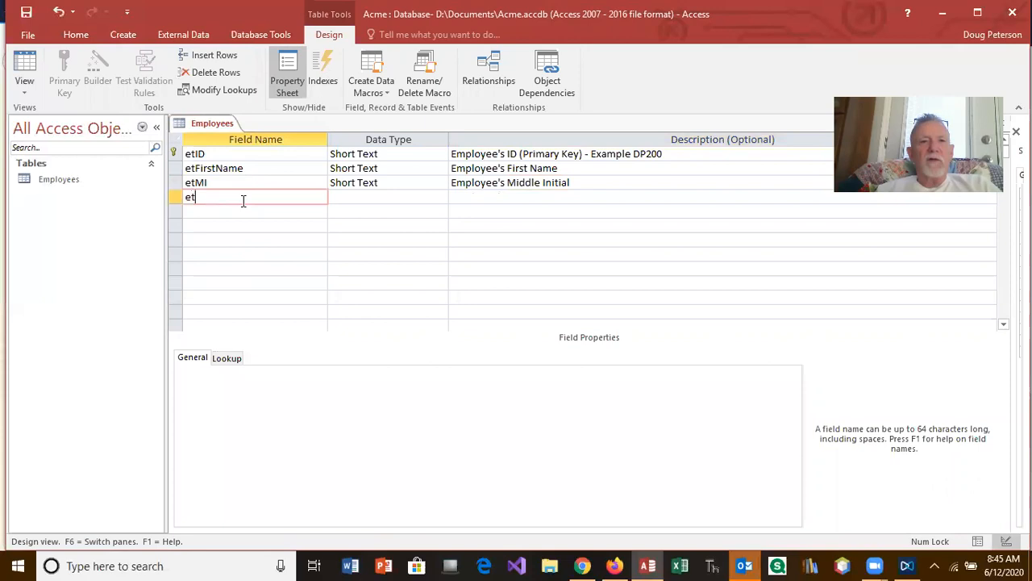
pyautogui.write('LastName')
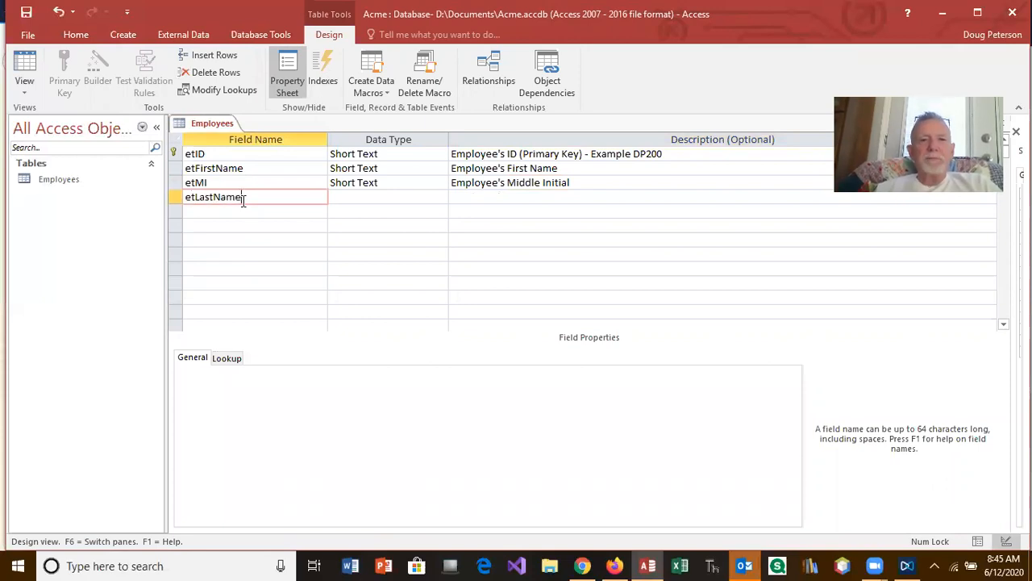
pyautogui.press('Tab')
pyautogui.press('Tab')
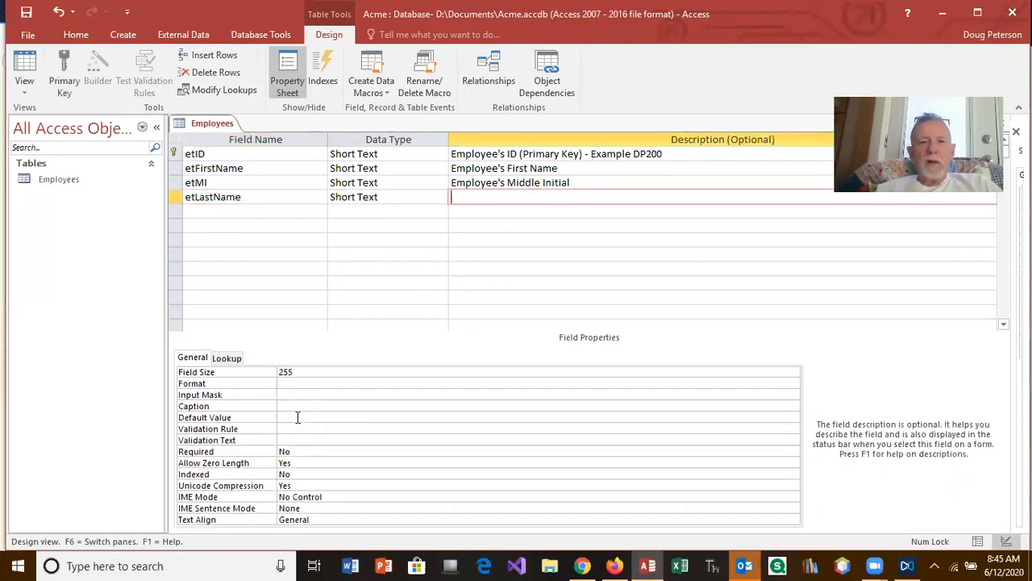
pyautogui.click(615, 565)
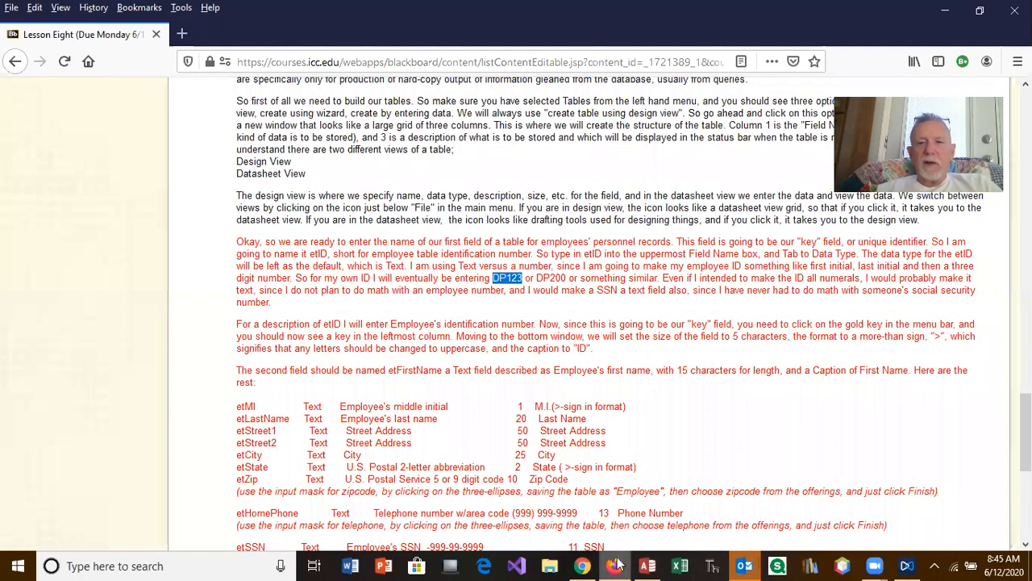
pyautogui.moveTo(617, 564)
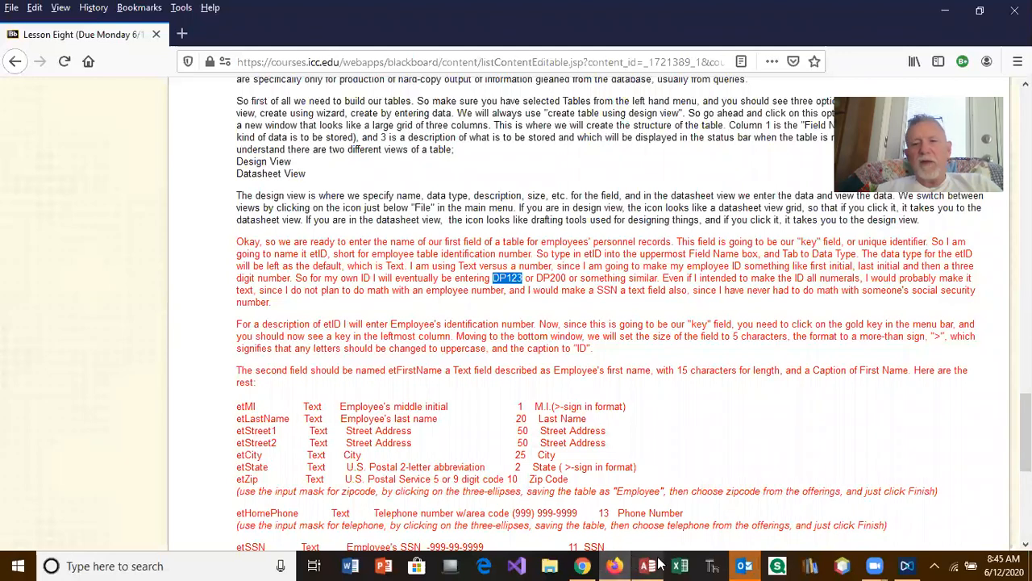
pyautogui.click(658, 564)
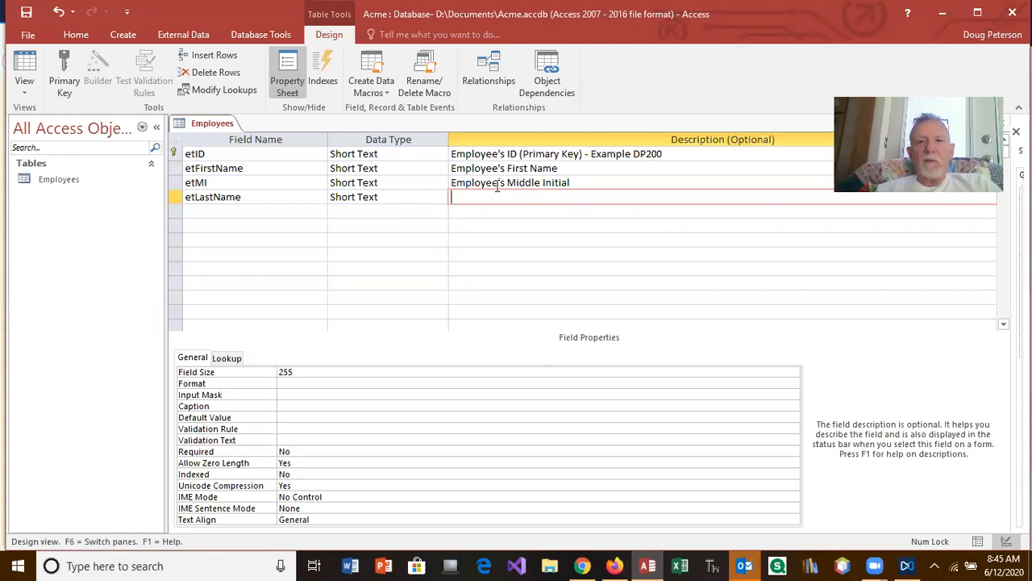
pyautogui.write('ast Name')
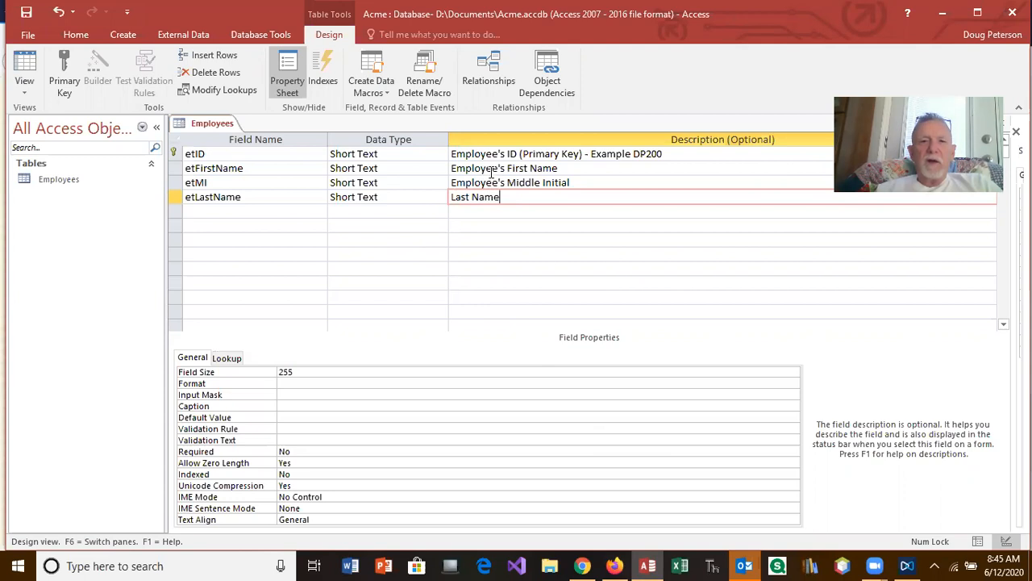
# Set the etLastName field's size to 20 and its caption to Last Name
pyautogui.click(300, 371)
pyautogui.doubleClick(285, 372)
pyautogui.write('20')
pyautogui.press('Return')
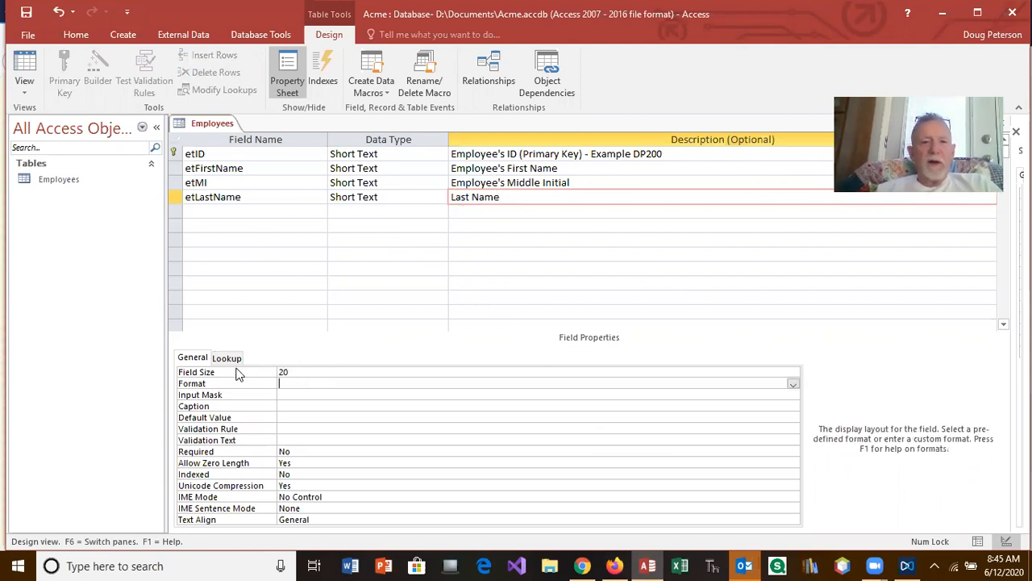
pyautogui.click(296, 406)
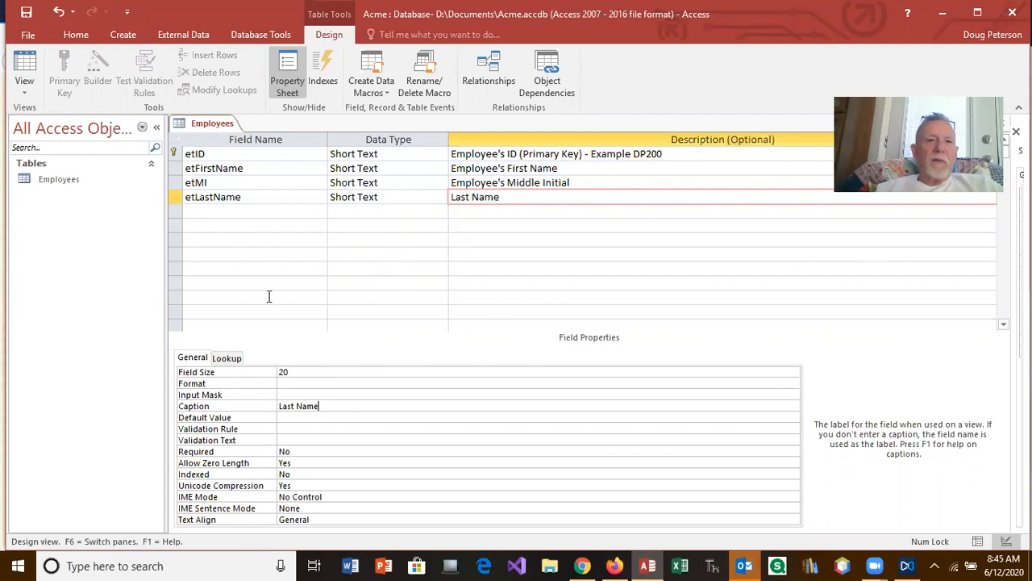
# Save the table and, in Datasheet View, narrow the M.I. column and widen the Last Name column
pyautogui.click(206, 184)
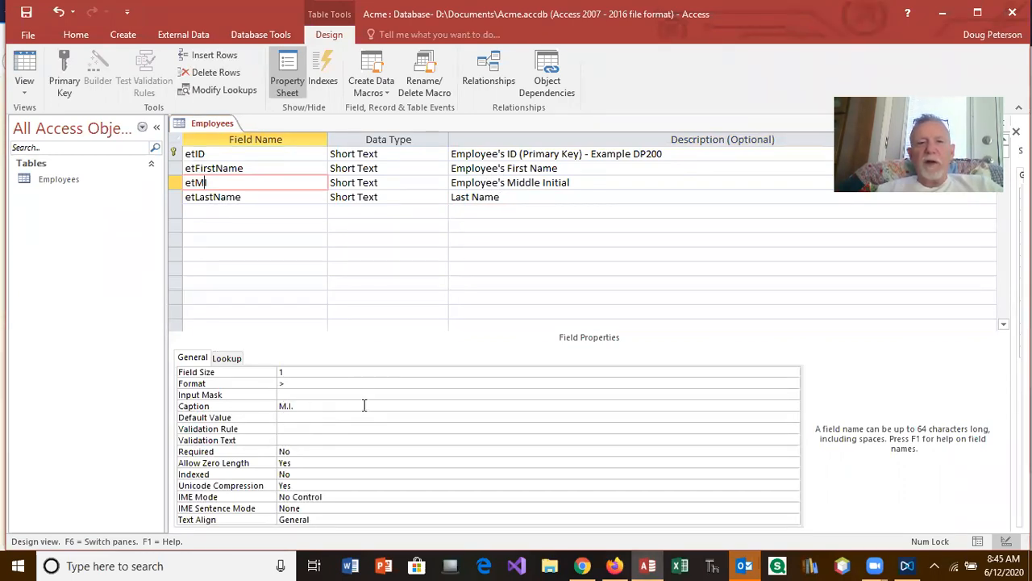
pyautogui.click(26, 73)
pyautogui.click(494, 329)
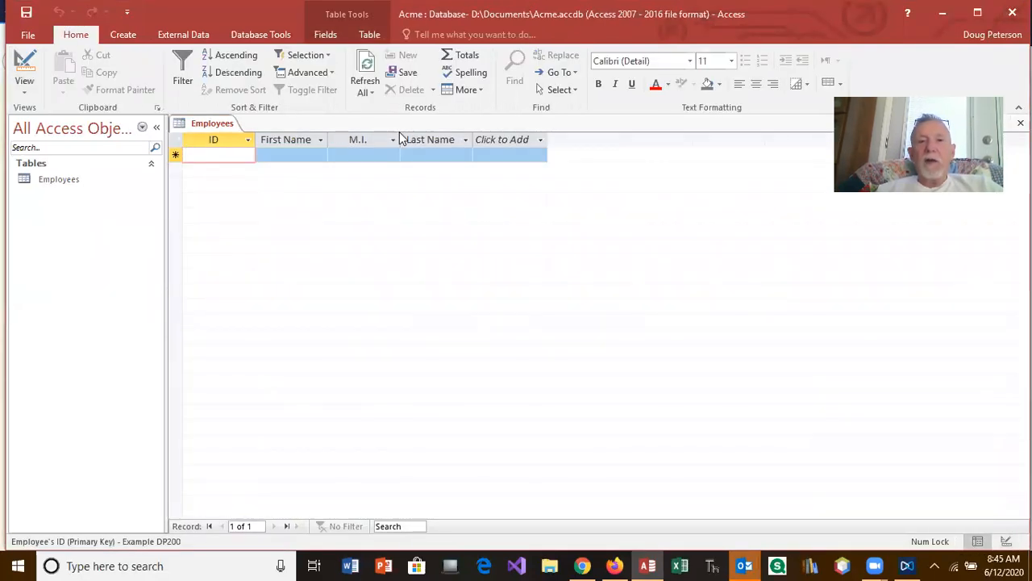
pyautogui.moveTo(400, 141); pyautogui.dragTo(367, 142)
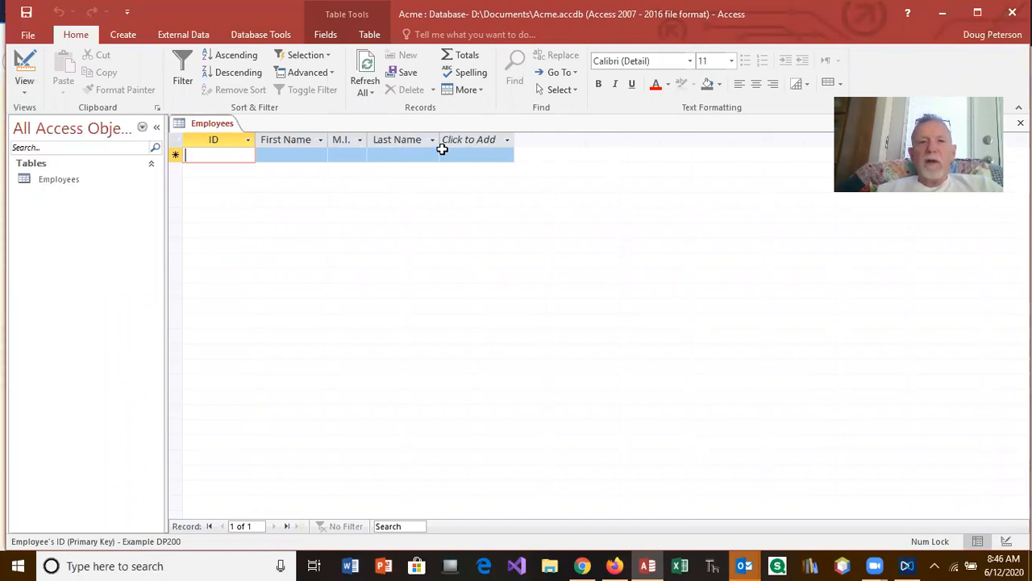
pyautogui.moveTo(438, 141); pyautogui.dragTo(484, 145)
pyautogui.press('Escape')
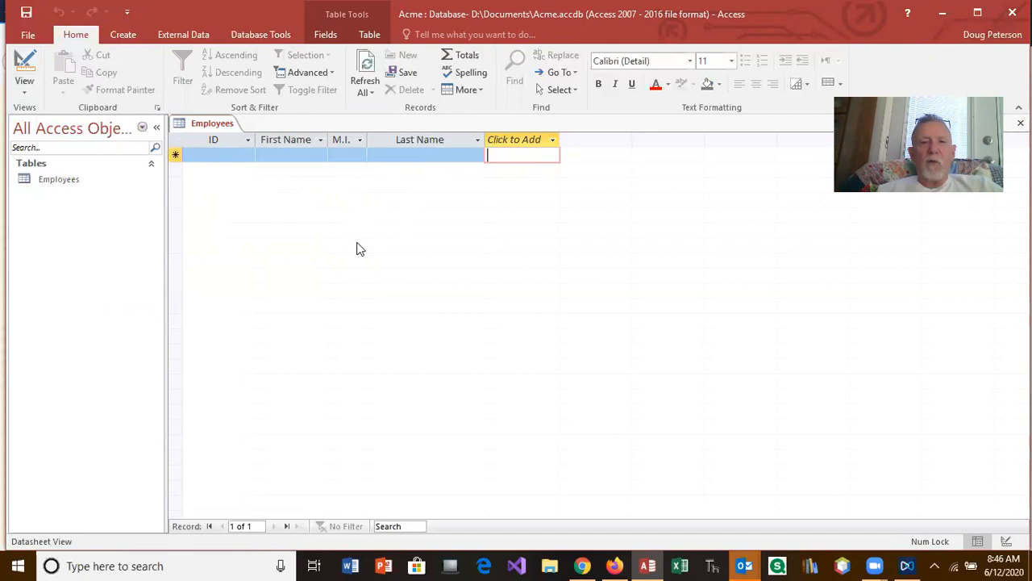
# Return to Design View and add a Short Text field named etStreet1 with the description "Street Address 1"
pyautogui.click(25, 70)
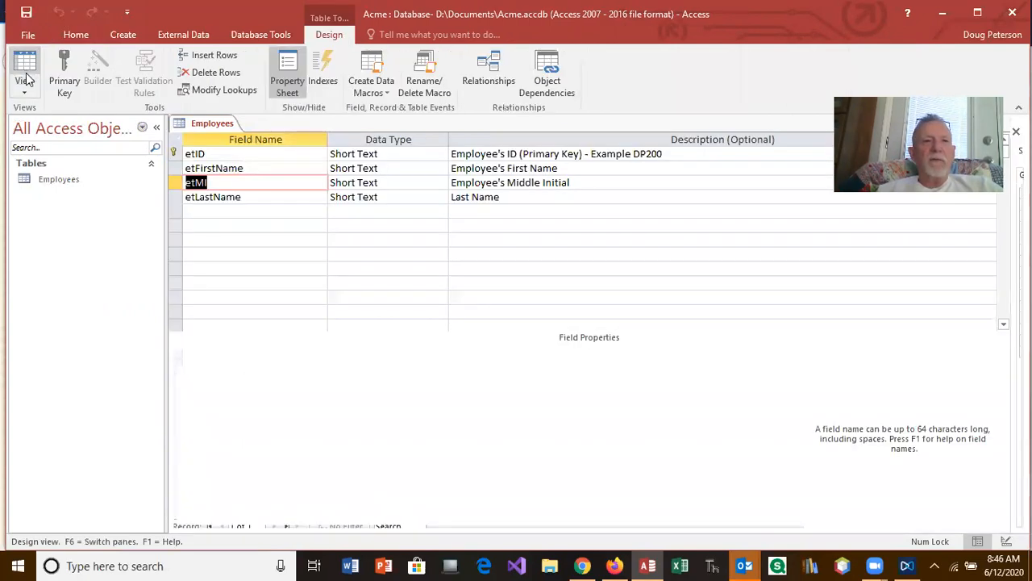
pyautogui.click(221, 212)
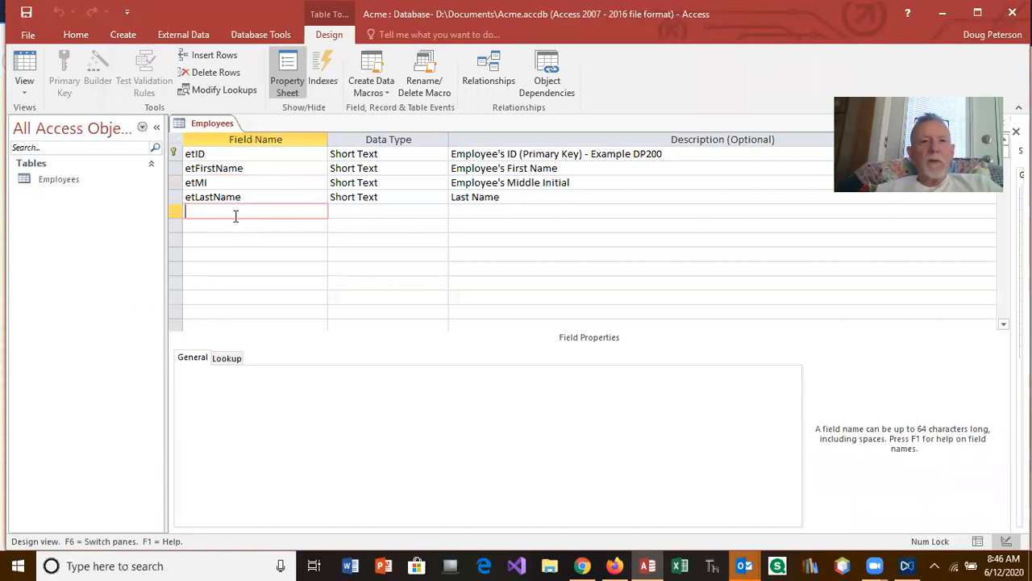
pyautogui.click(254, 199)
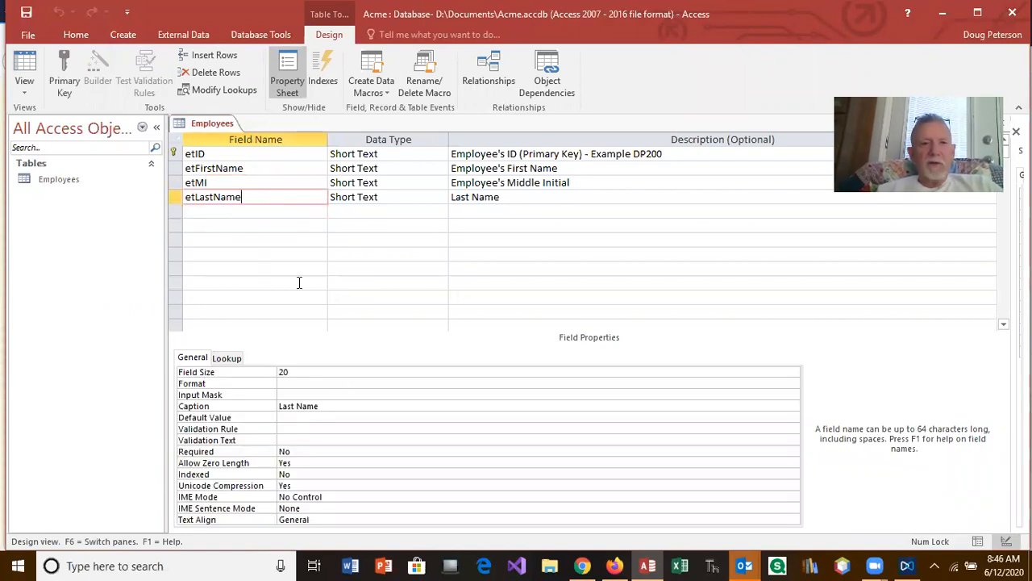
pyautogui.click(211, 215)
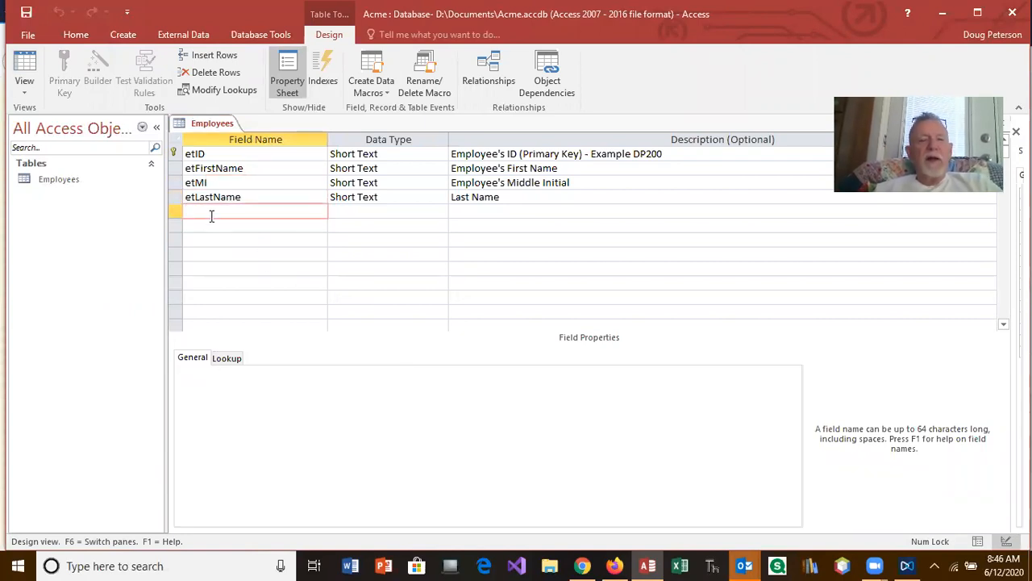
pyautogui.write('etStreet1')
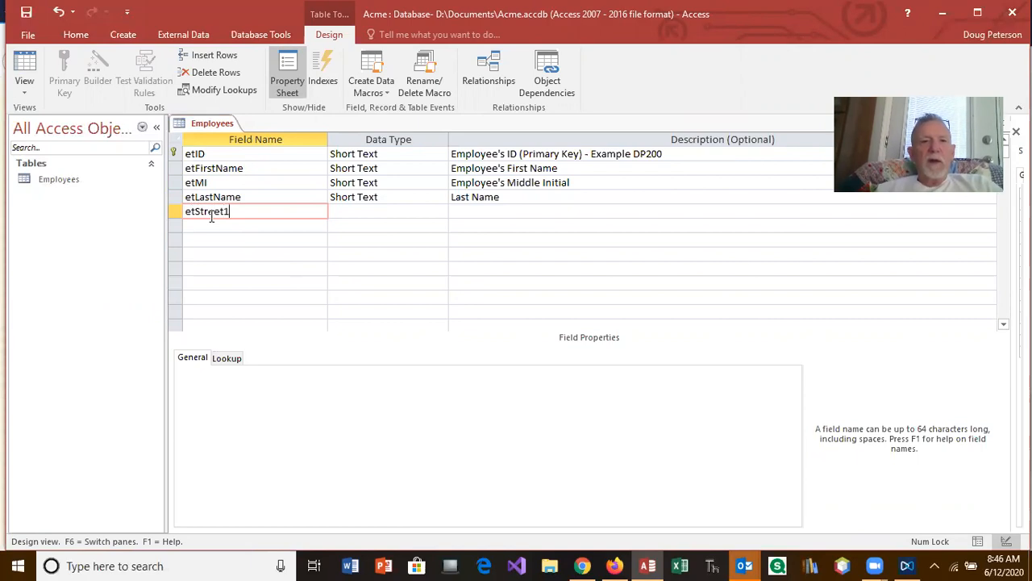
pyautogui.click(352, 210)
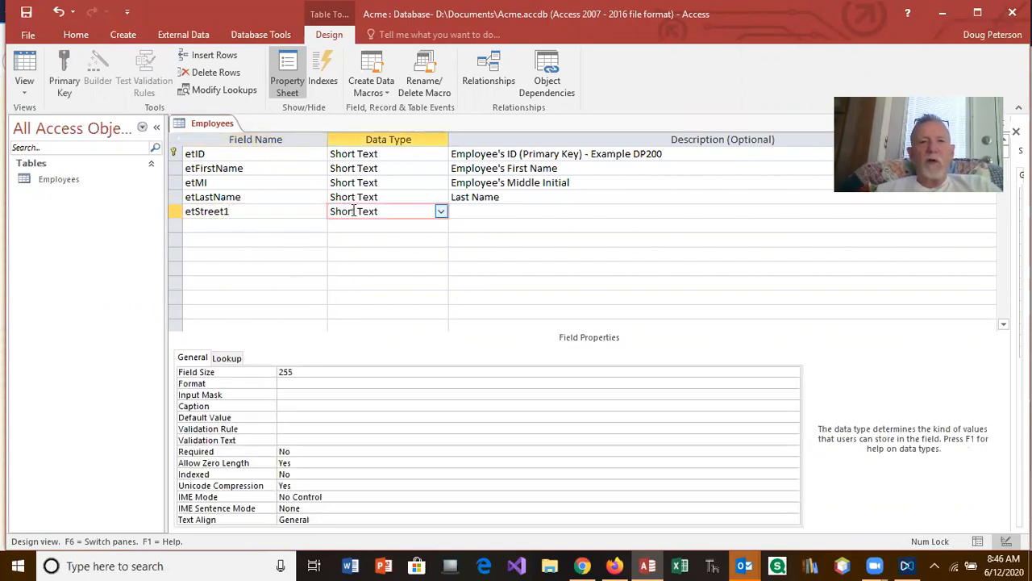
pyautogui.click(465, 210)
pyautogui.write('Street Address 1')
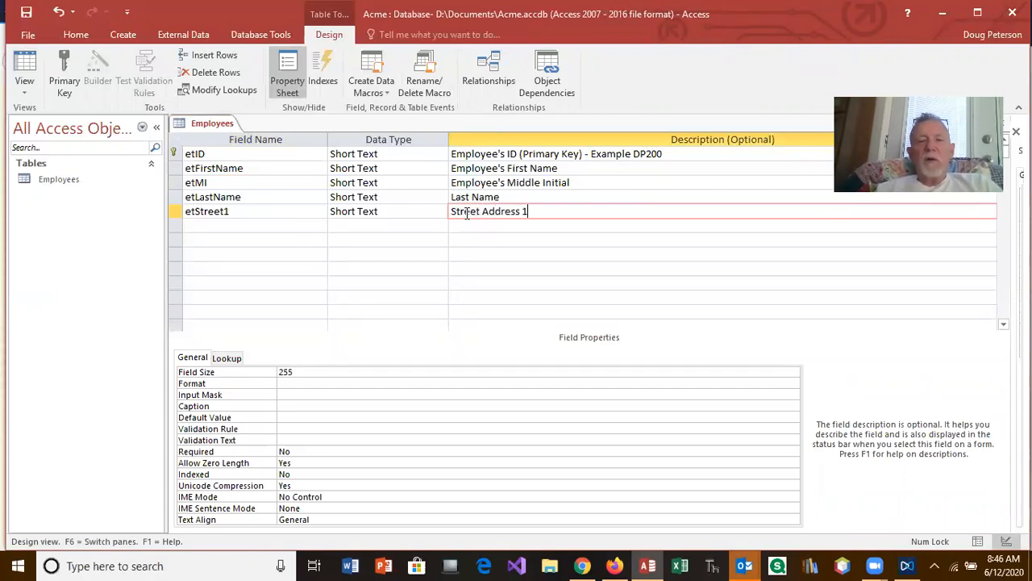
# Check the lesson instructions in Firefox, then set the etStreet1 field's size to 50 and its caption to Street 1 in Access
pyautogui.click(316, 373)
pyautogui.click(614, 565)
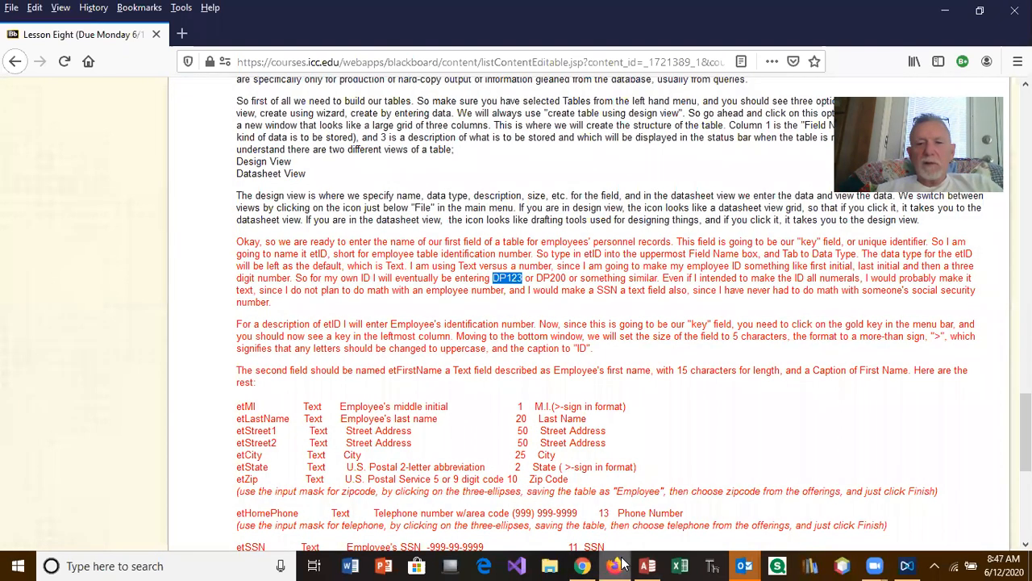
pyautogui.click(648, 565)
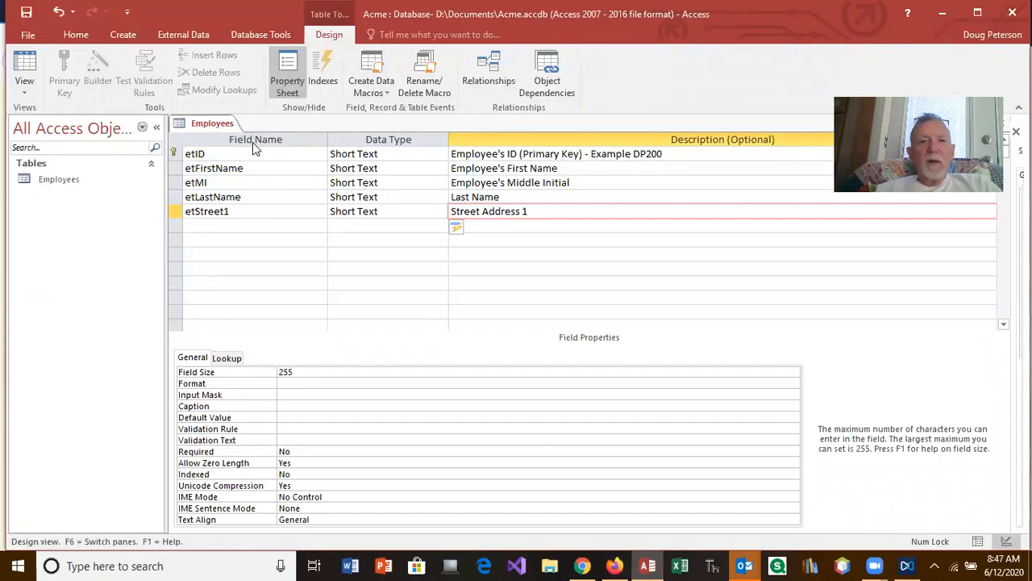
pyautogui.click(274, 372)
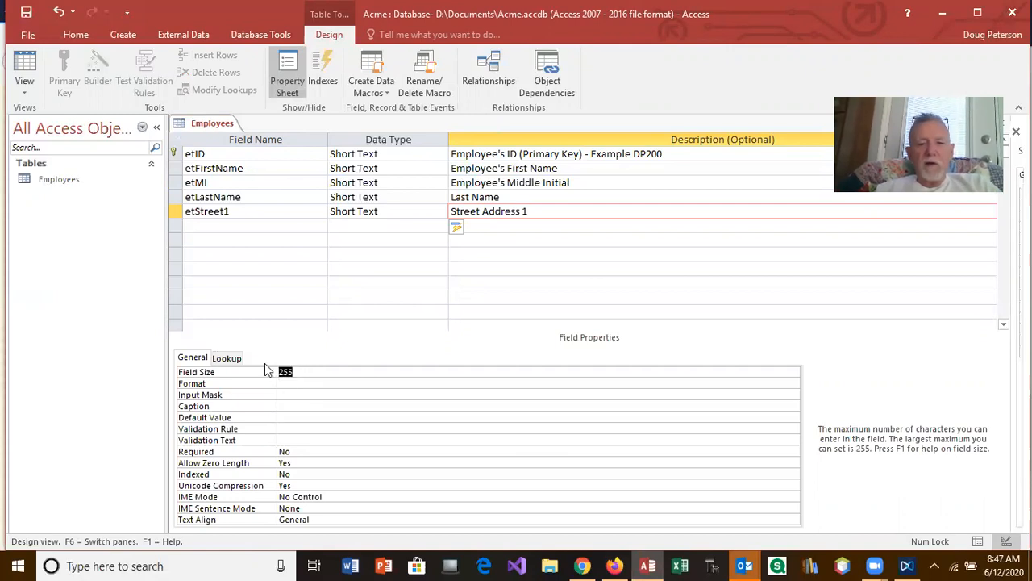
pyautogui.write('50')
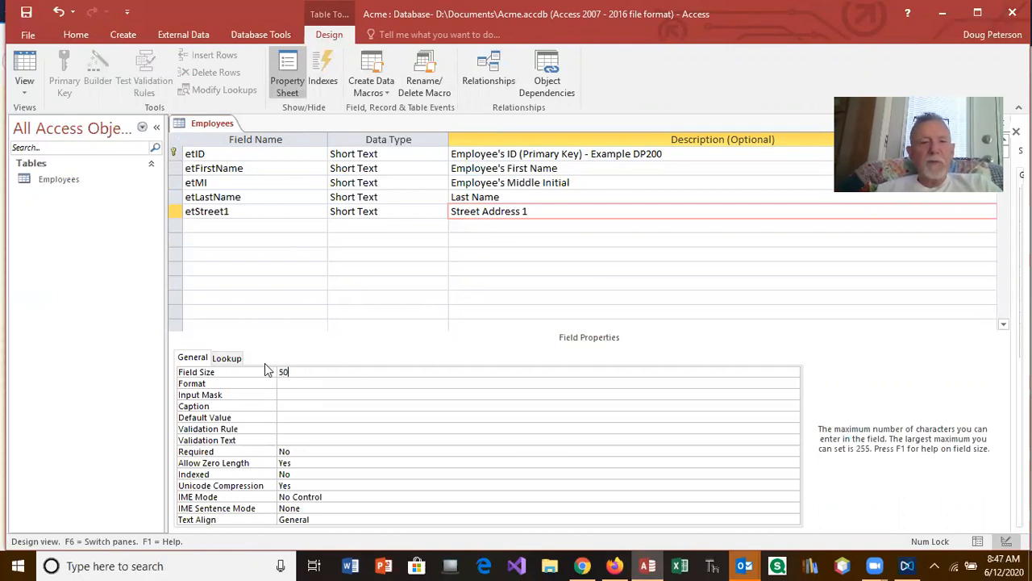
pyautogui.click(295, 405)
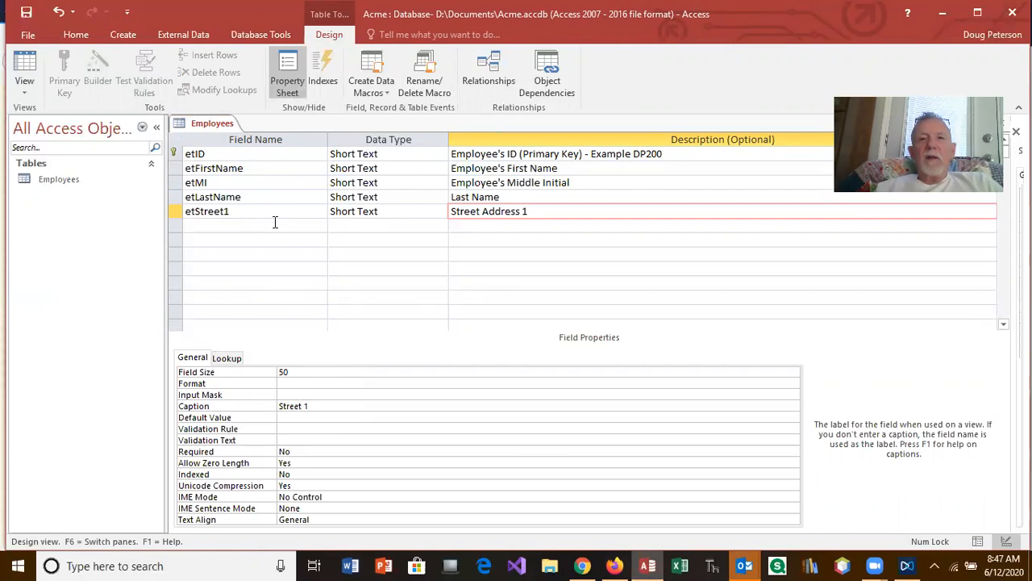
# Add a Short Text field named etStreet2 below etStreet1 with the description "Street Address 2"
pyautogui.click(194, 226)
pyautogui.write('d')
pyautogui.press('BackSpace')
pyautogui.write('etStreet')
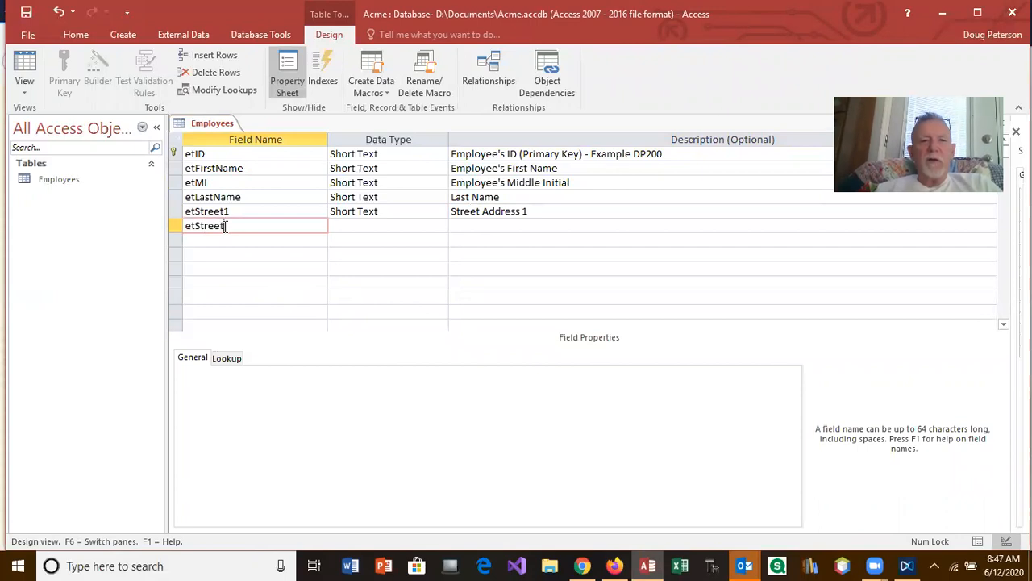
pyautogui.write('2')
pyautogui.press('Tab')
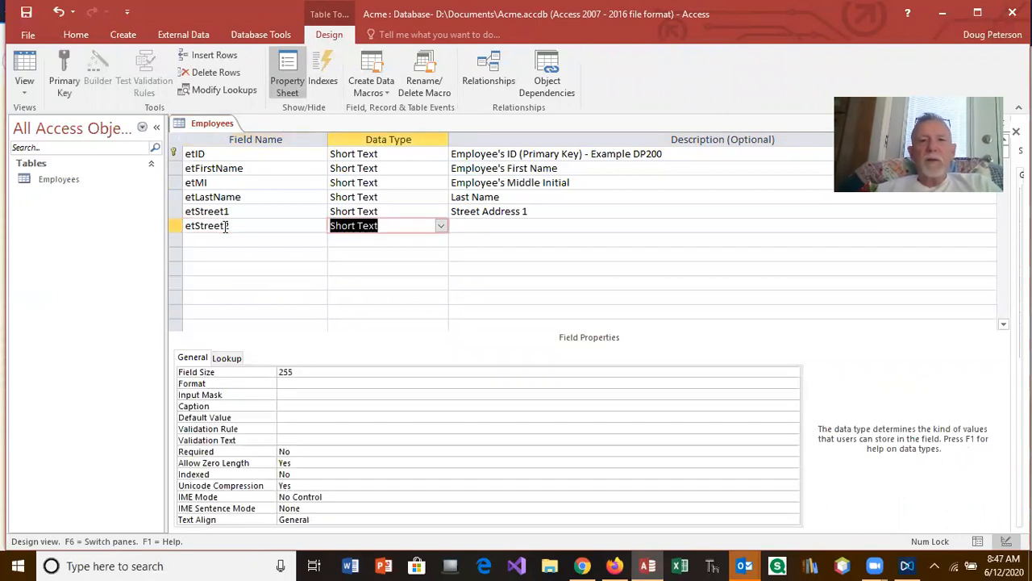
pyautogui.press('Tab')
pyautogui.write('Street Addresss 2')
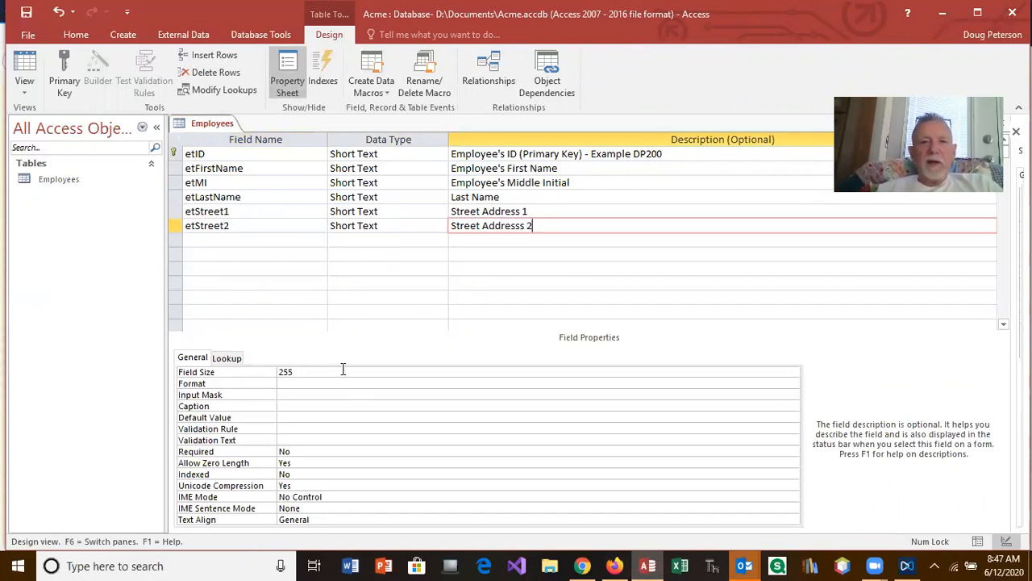
pyautogui.click(520, 227)
pyautogui.press('BackSpace')
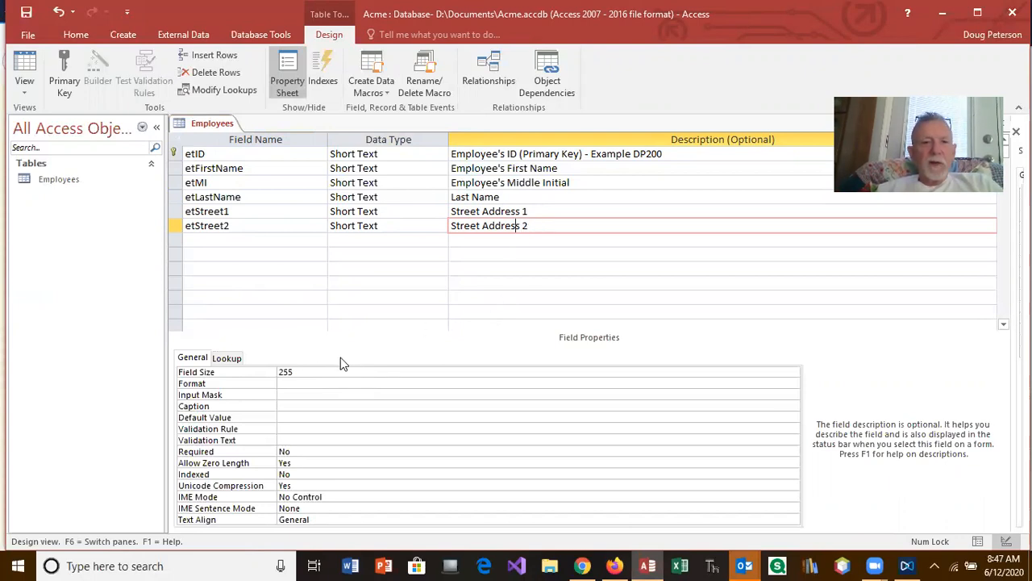
# Set the etStreet2 field's size to 50 and its caption to Street 2
pyautogui.click(304, 373)
pyautogui.press('BackSpace')
pyautogui.press('BackSpace')
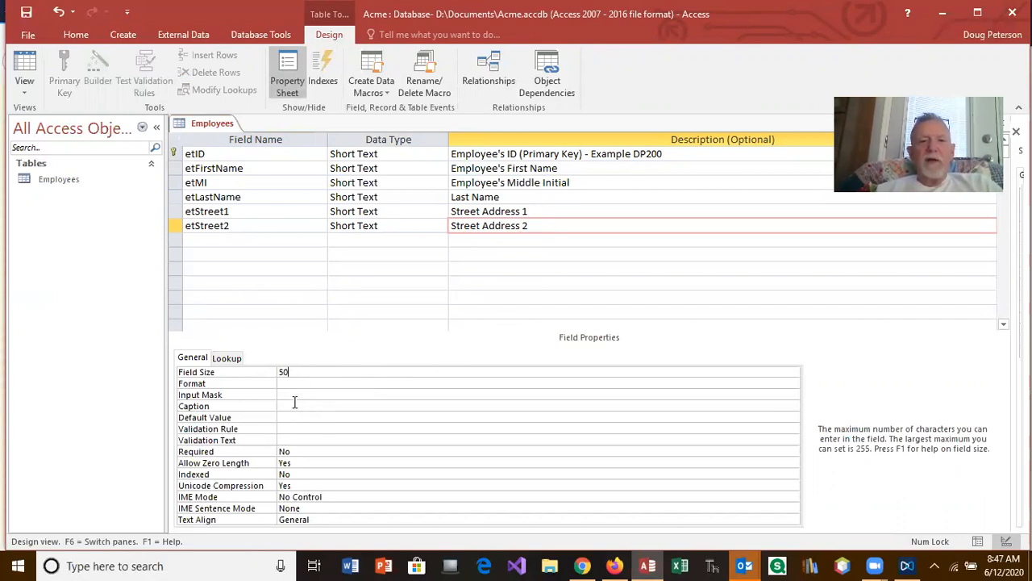
pyautogui.click(295, 404)
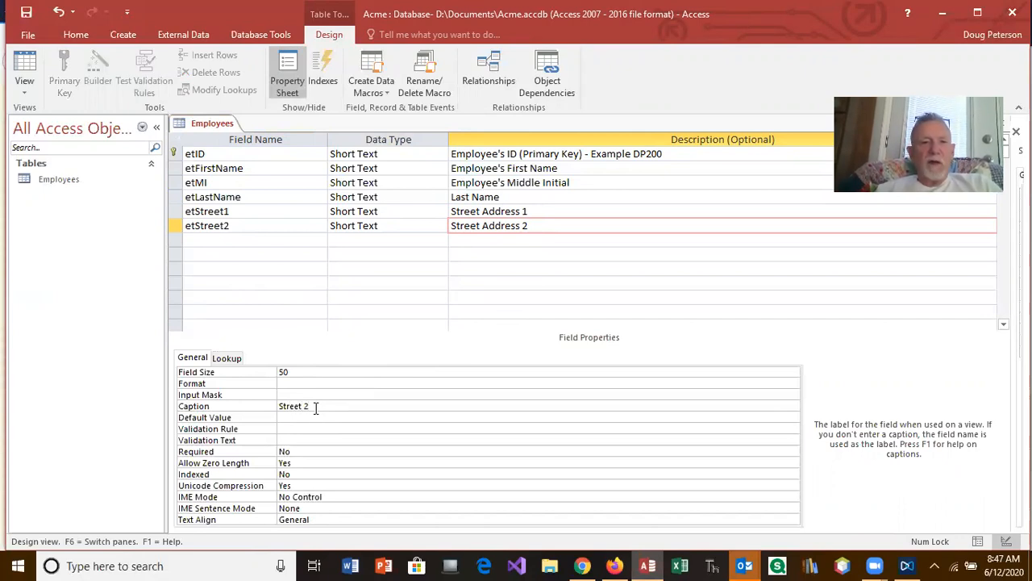
# Add a Short Text field named etCity below etStreet2 with the description "City"
pyautogui.click(219, 240)
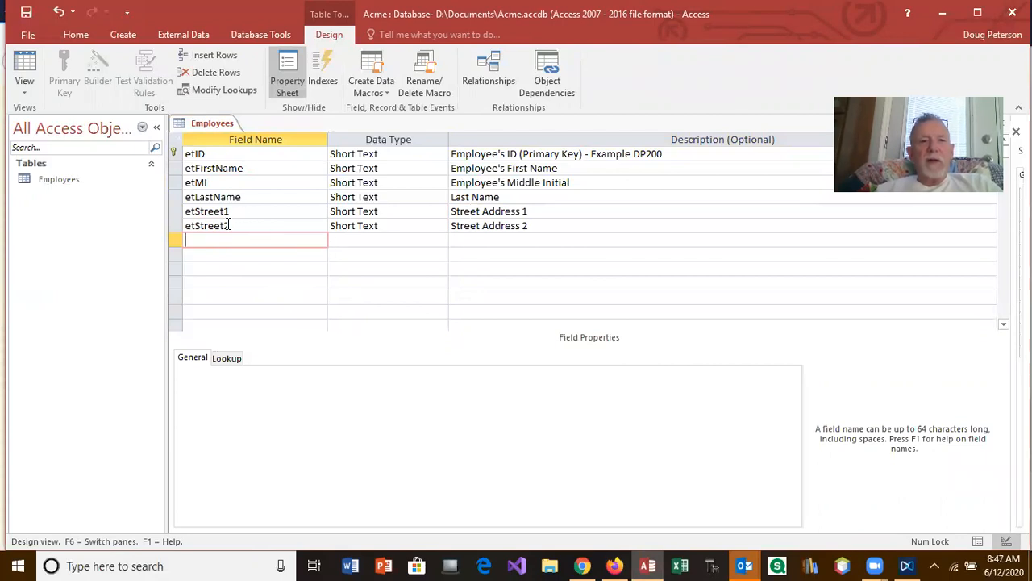
pyautogui.write('etCity')
pyautogui.press('Tab')
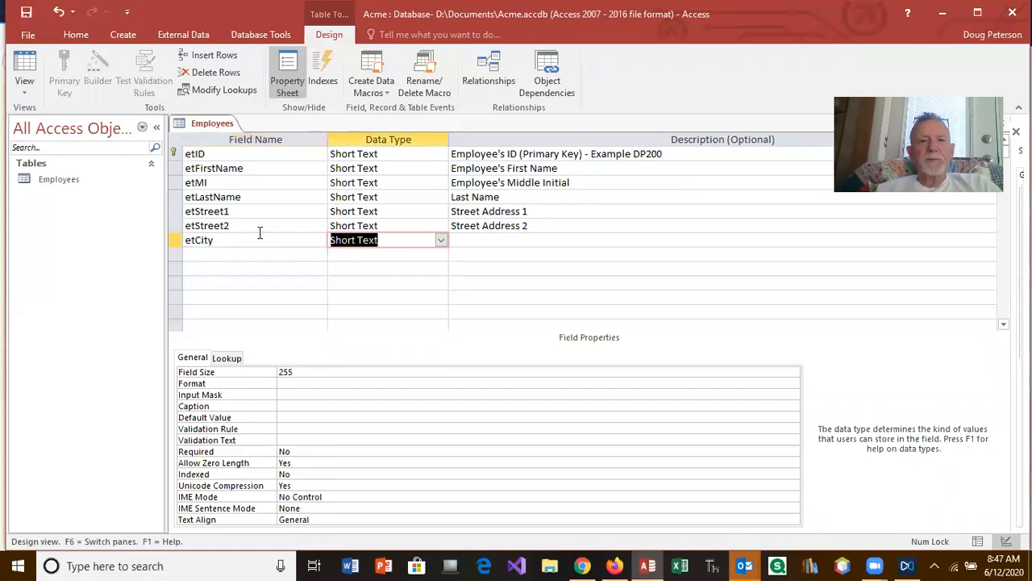
pyautogui.press('Tab')
pyautogui.write('City')
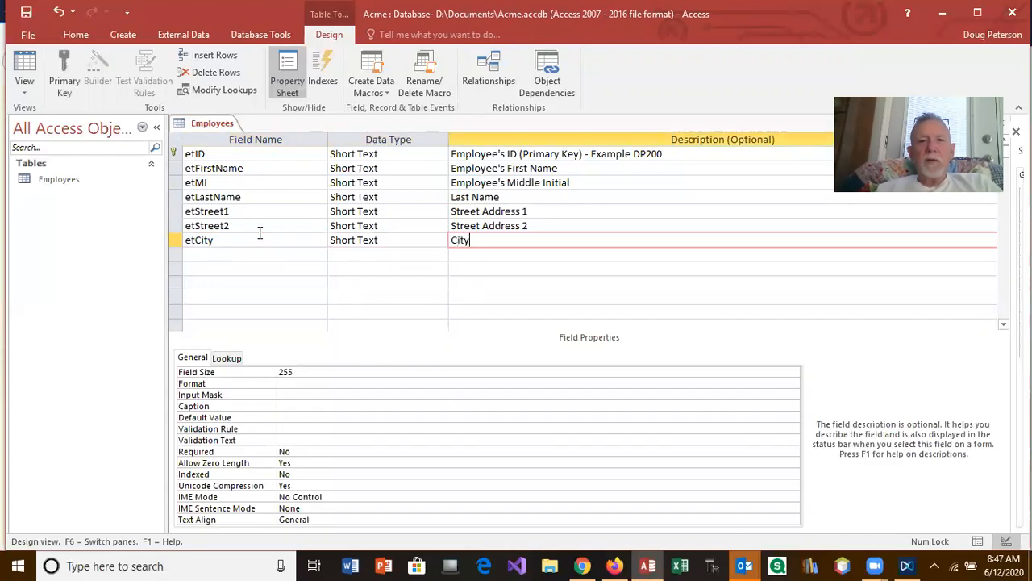
# Check the lesson instructions in Firefox, then set the etCity field's size to 25 and its caption to City in Access
pyautogui.click(614, 565)
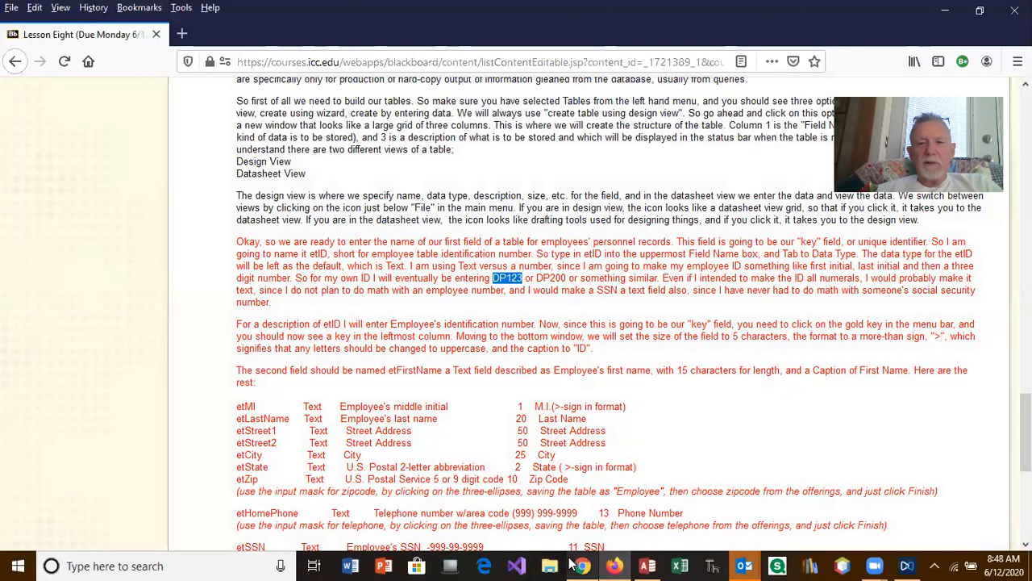
pyautogui.click(646, 566)
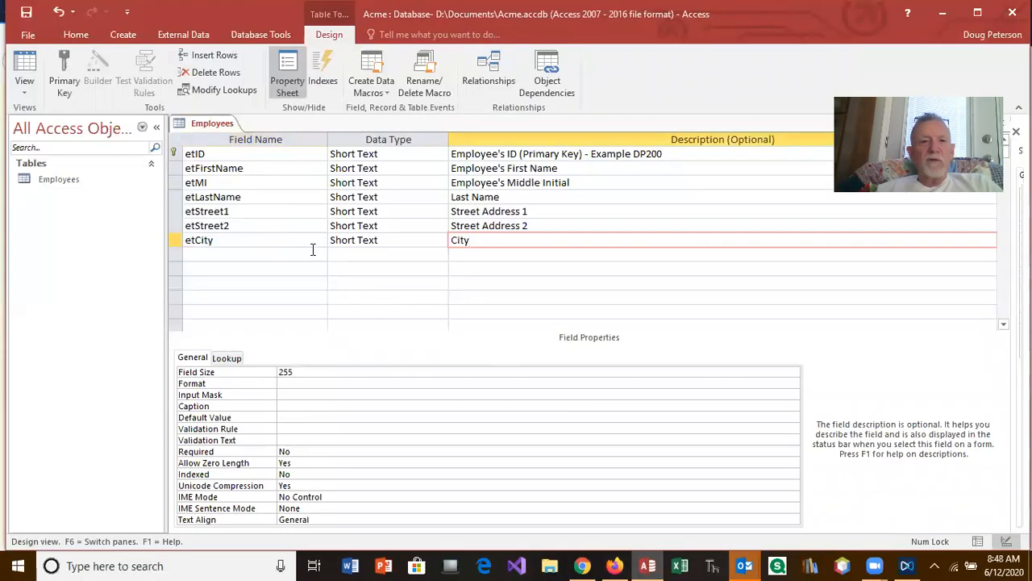
pyautogui.click(294, 372)
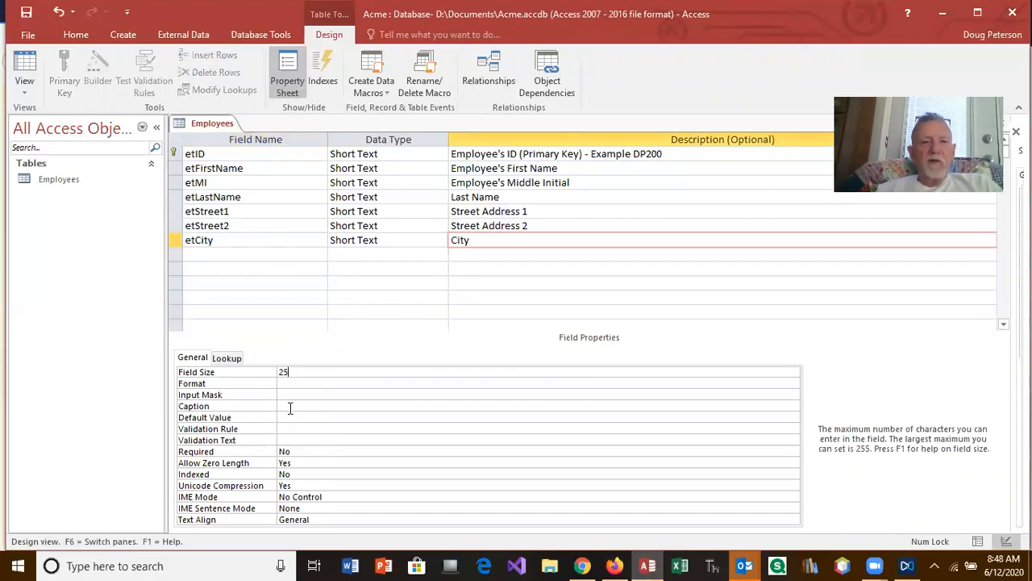
pyautogui.click(291, 406)
pyautogui.write('City')
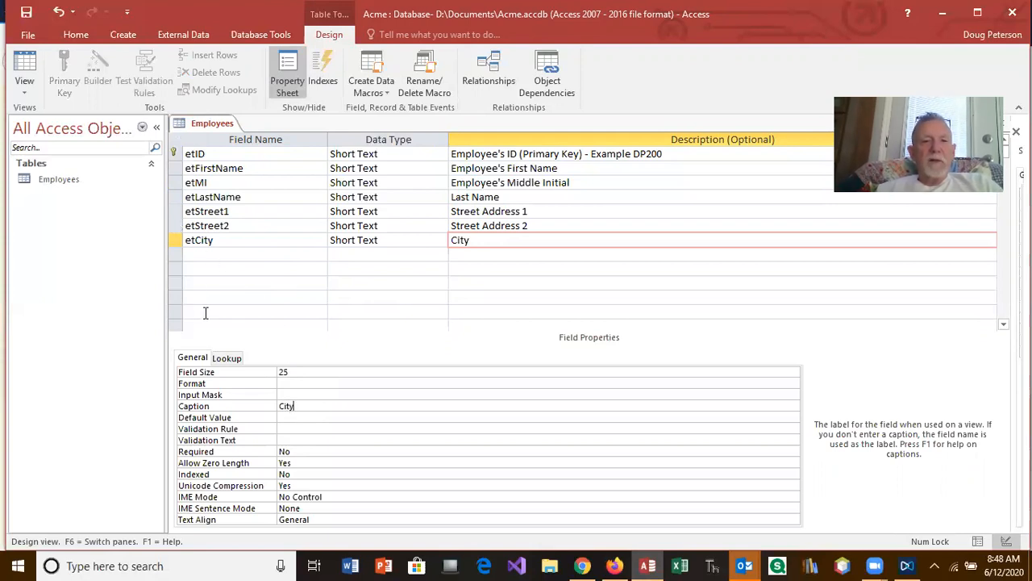
# Add a Short Text field named etState below etCity with the description "U.S. Postal Service 2-Letter State Code"
pyautogui.click(199, 253)
pyautogui.write('etState')
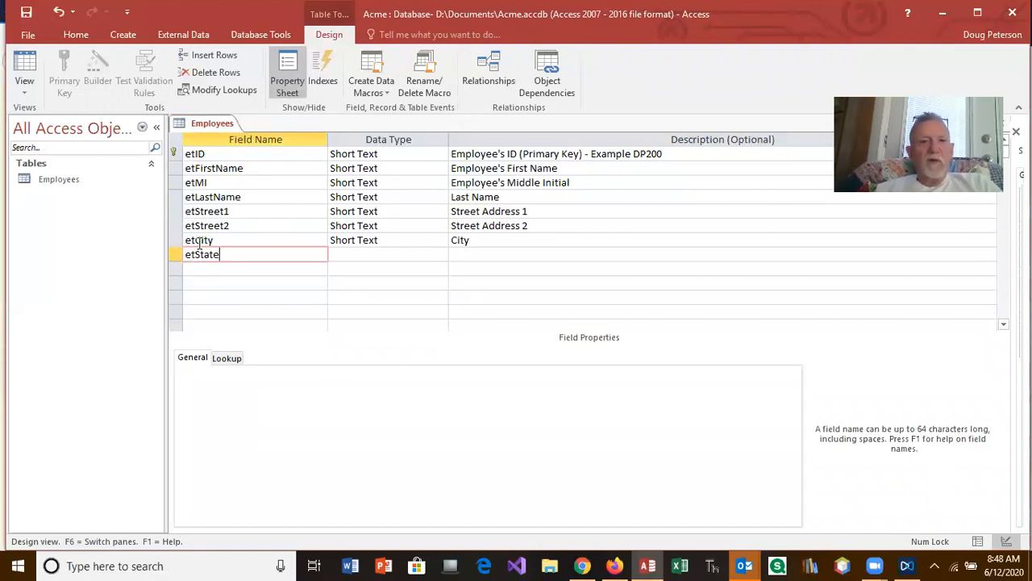
pyautogui.press('Tab')
pyautogui.press('Tab')
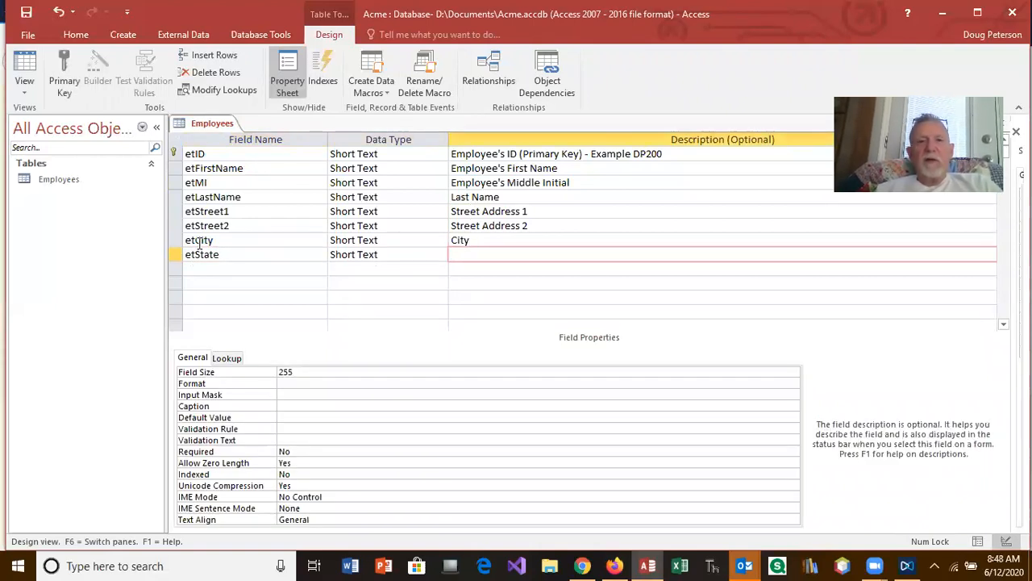
pyautogui.write('U')
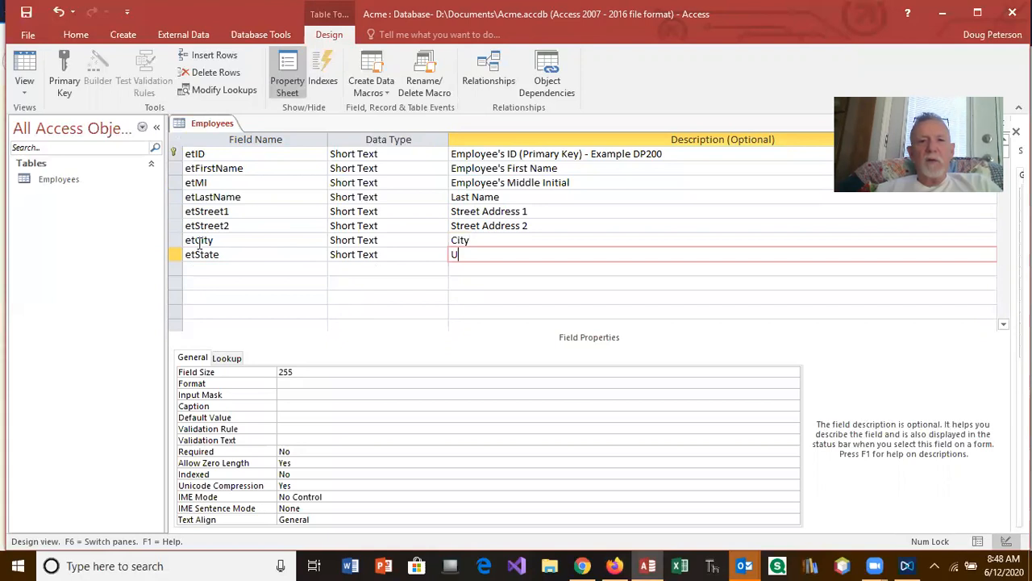
pyautogui.write('.S. Posta')
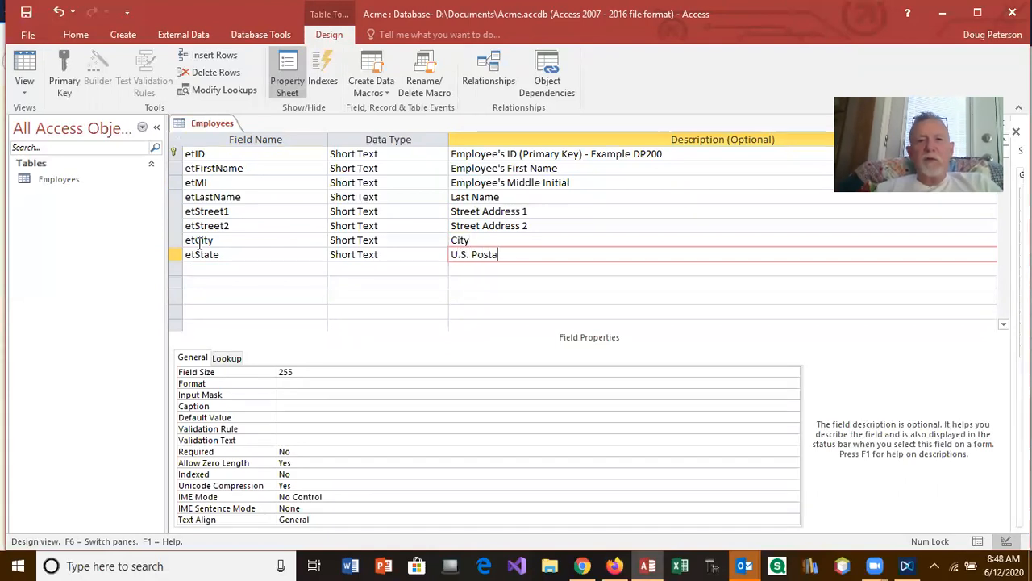
pyautogui.write('l Service 2-Lett')
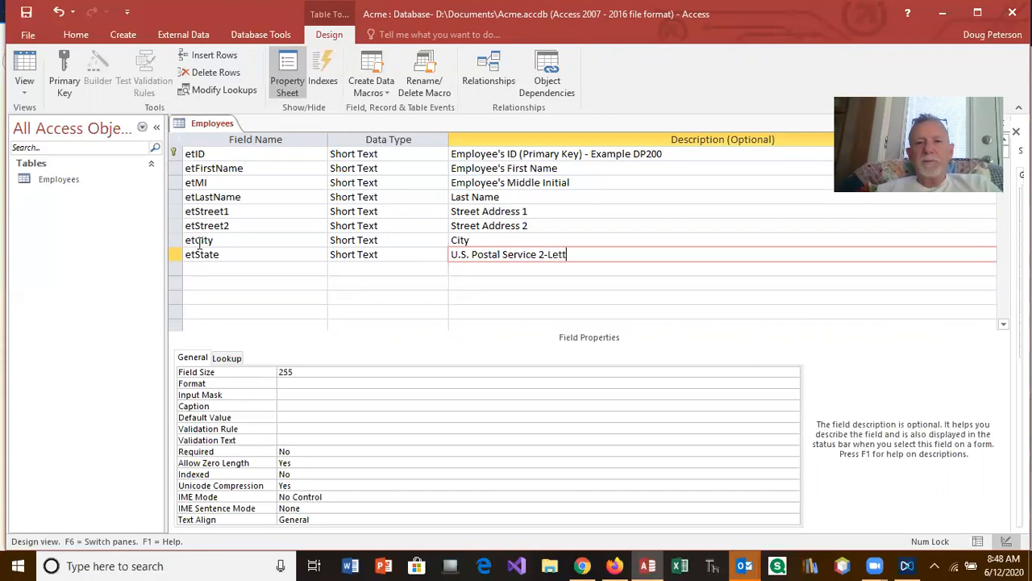
pyautogui.write('er State Code')
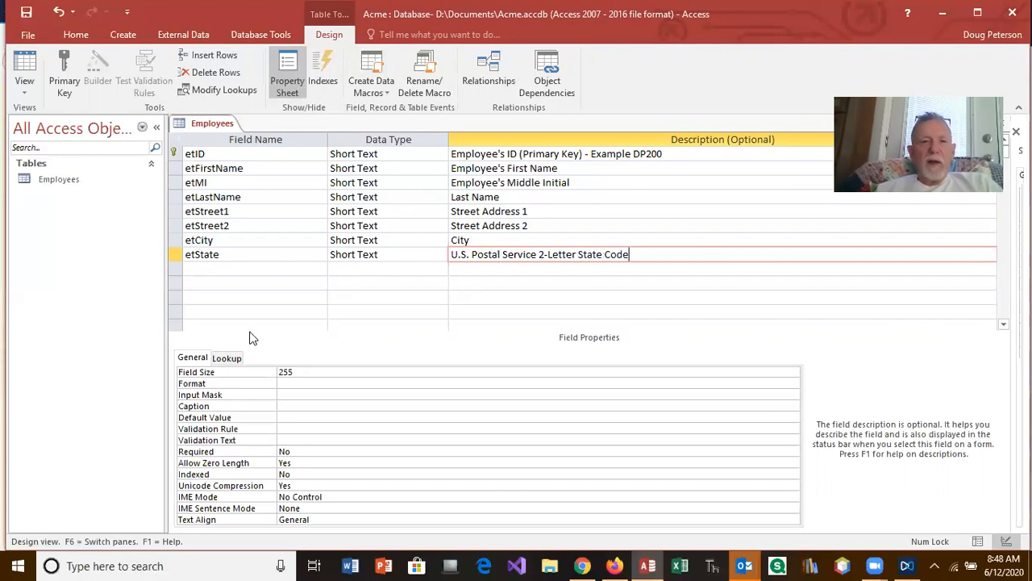
# Set the etState field's size to 2, its format to > and its caption to State
pyautogui.click(302, 372)
pyautogui.press('BackSpace')
pyautogui.press('BackSpace')
pyautogui.click(302, 382)
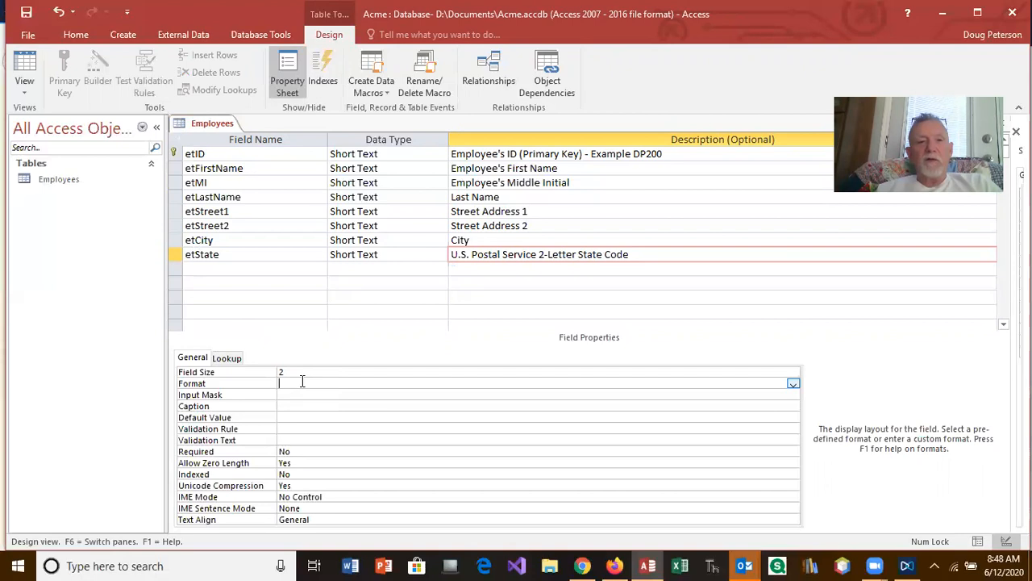
pyautogui.write('>')
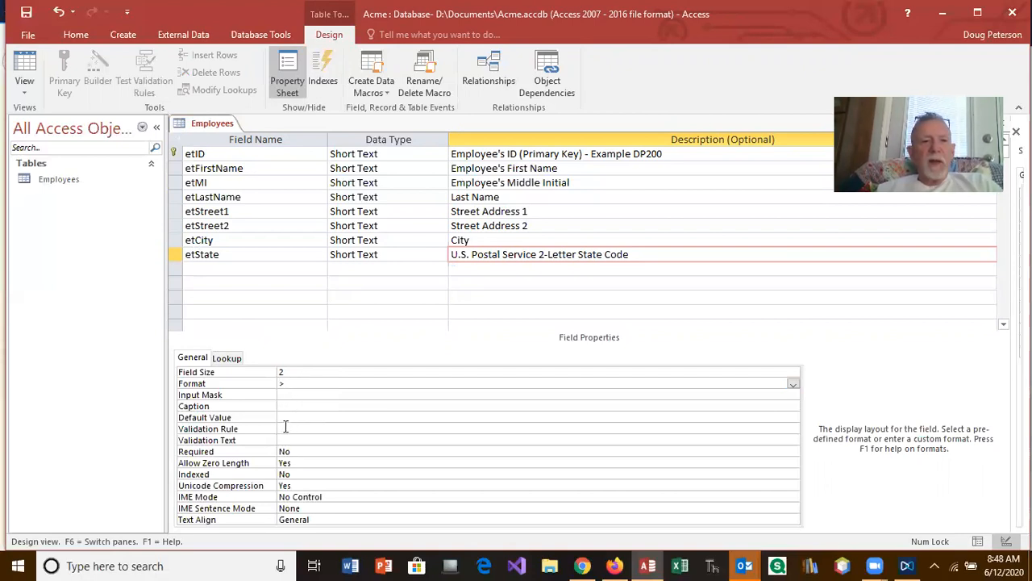
pyautogui.click(286, 403)
pyautogui.write('S')
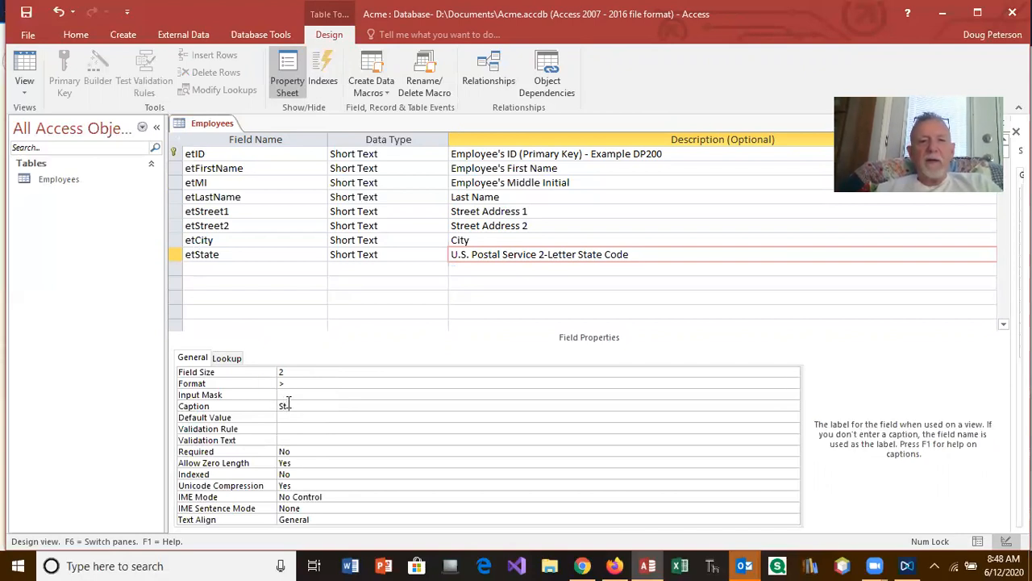
pyautogui.write('tate')
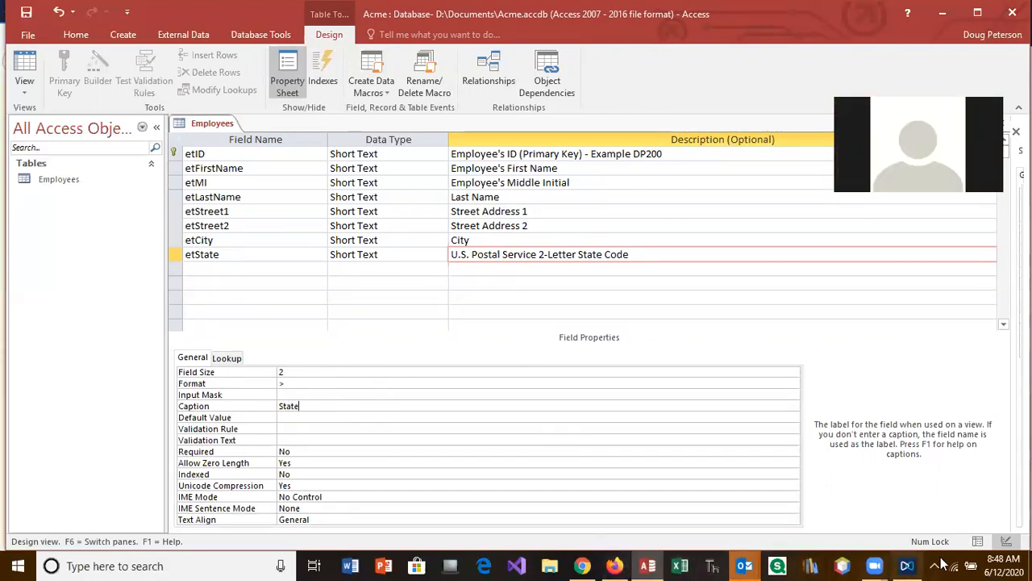
pyautogui.click(874, 565)
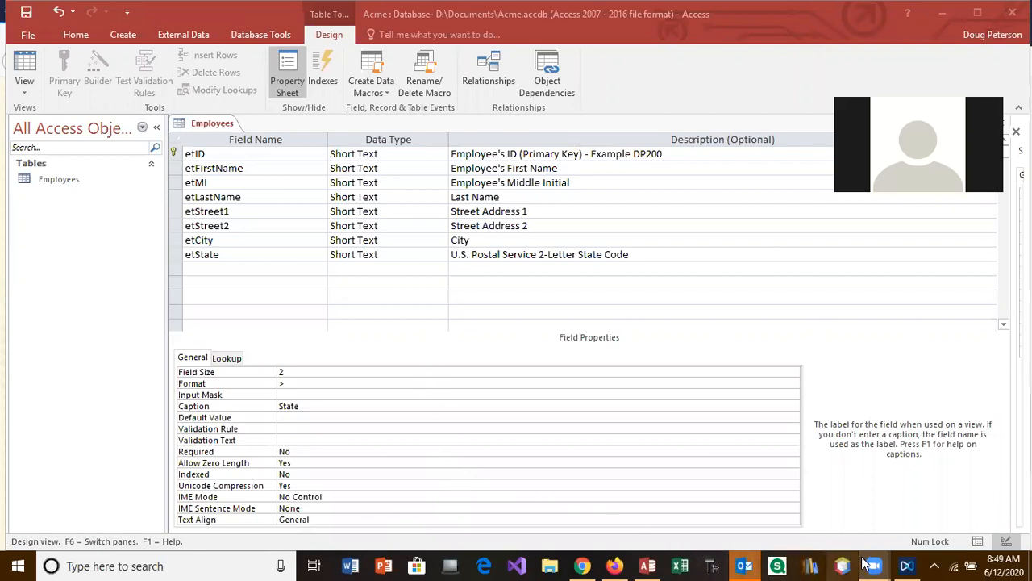
pyautogui.moveTo(868, 563)
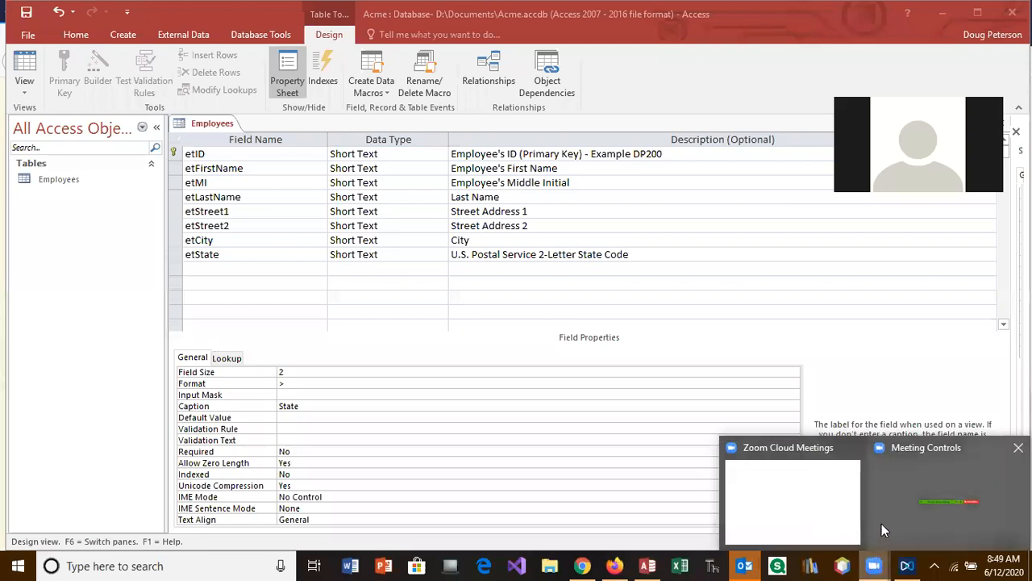